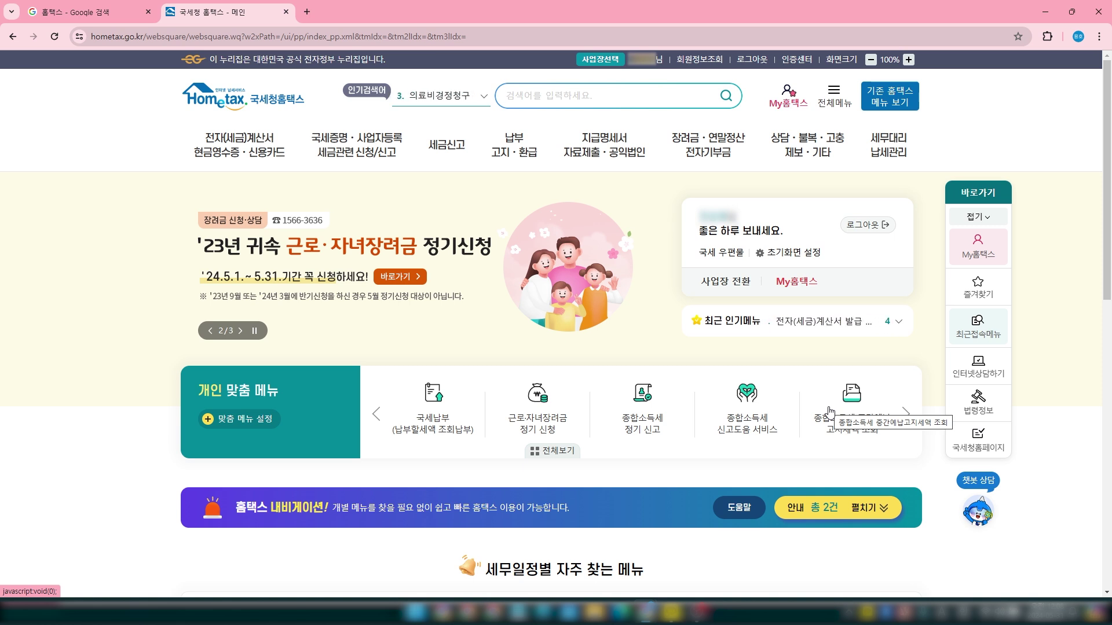
# Step: Open the regular filing (정기신고) form of the general return (일반신고) for comprehensive income tax (종합소득세)
pyautogui.click(222, 109)
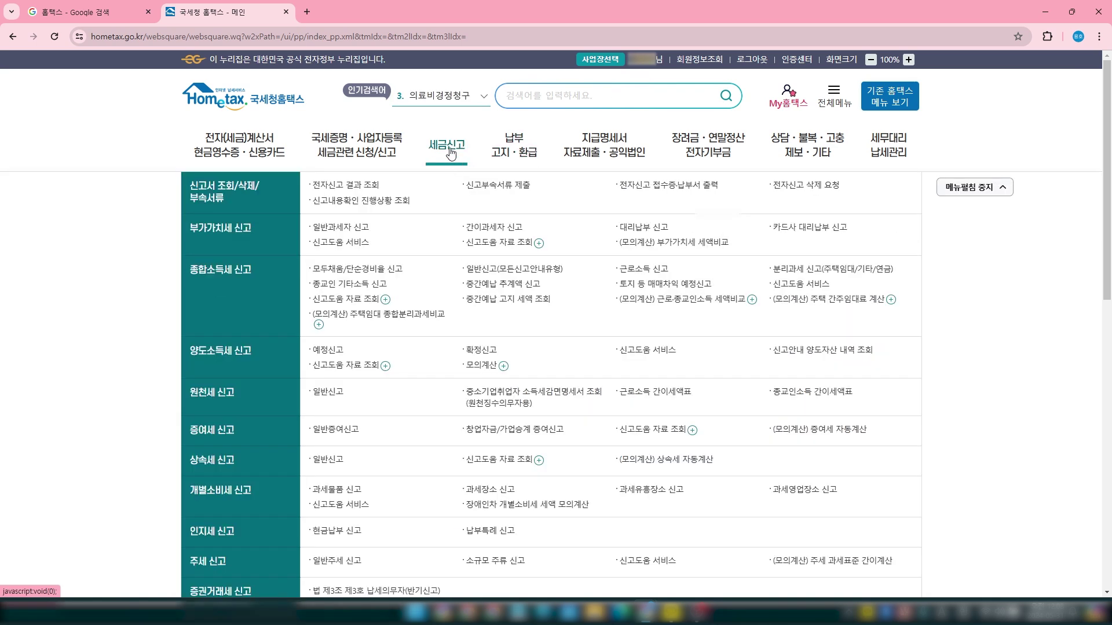
pyautogui.click(451, 153)
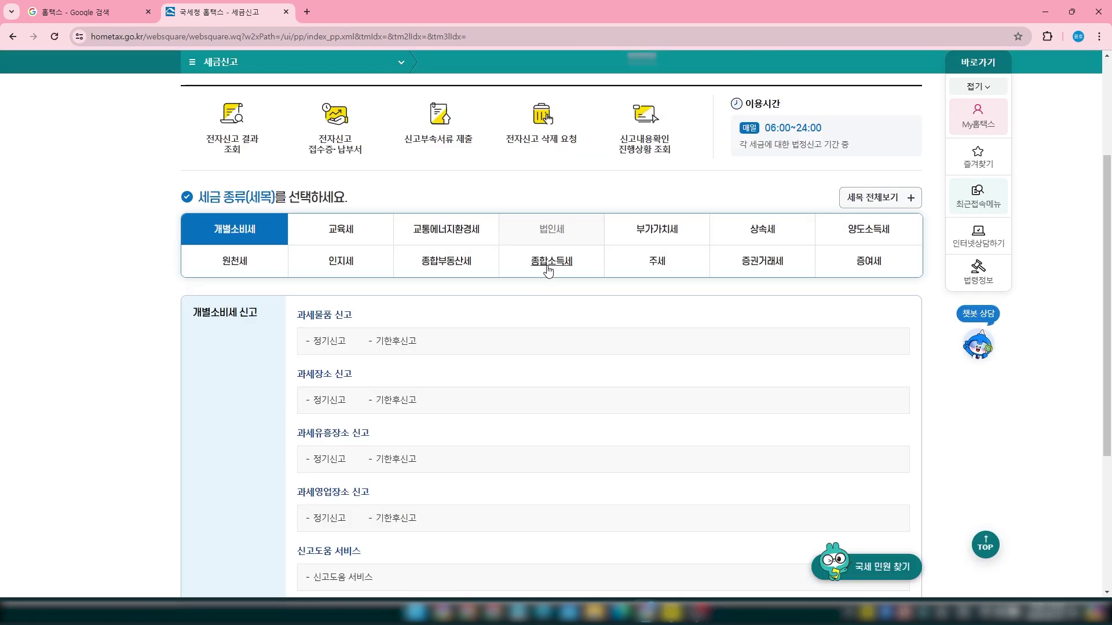
pyautogui.click(551, 261)
pyautogui.scroll(-2, 594, 343)
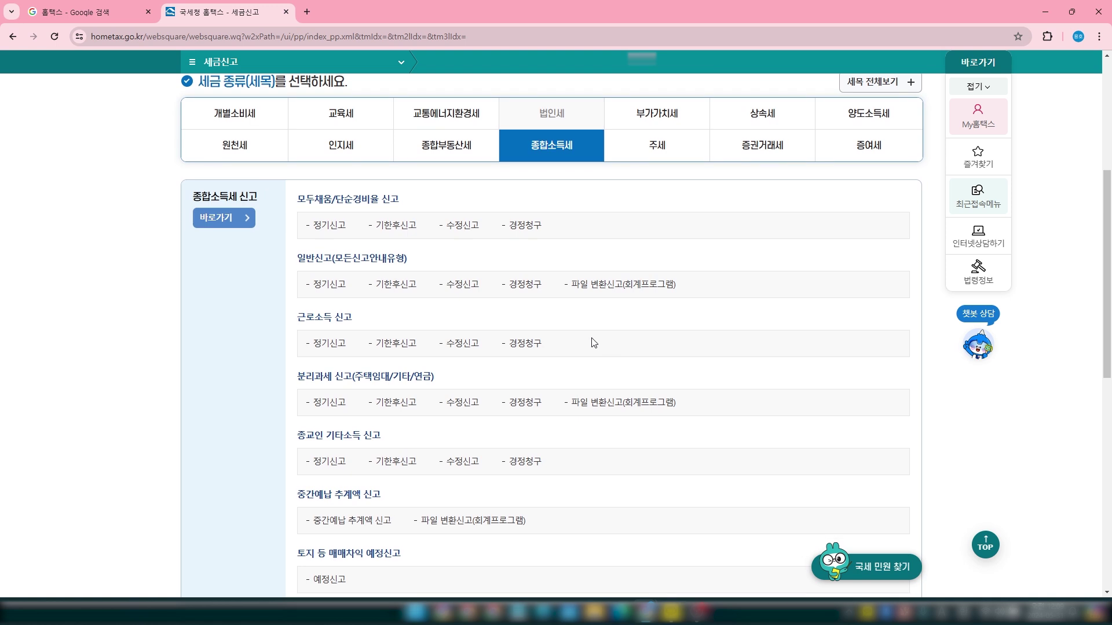
pyautogui.click(333, 288)
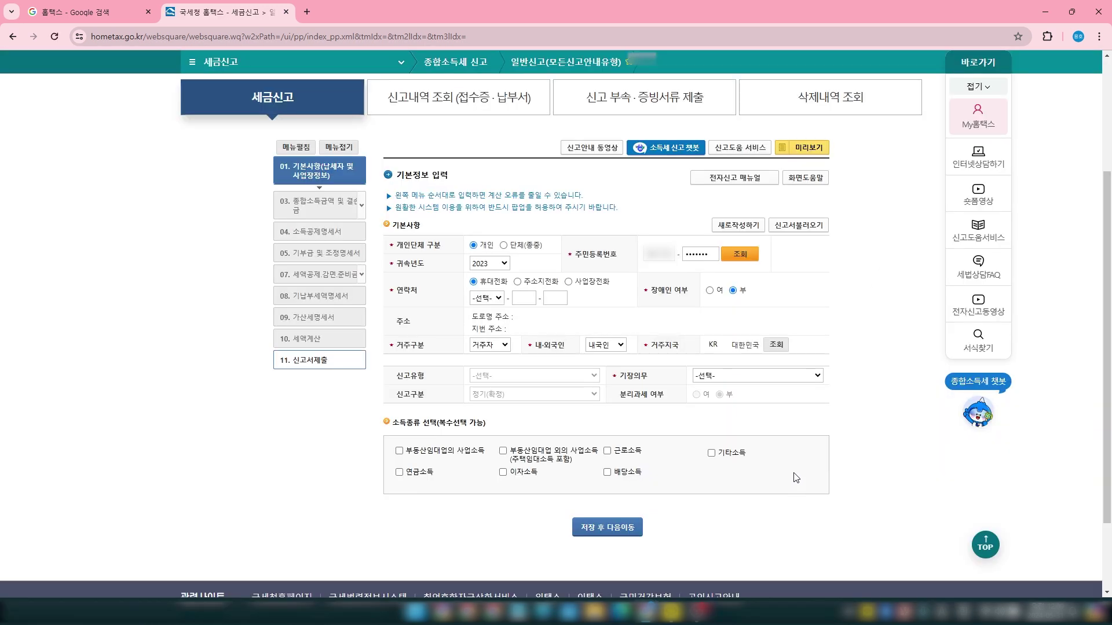
# Step: Look up the taxpayer's basic information and agree to rewrite the return by loading the previously submitted one
pyautogui.click(729, 229)
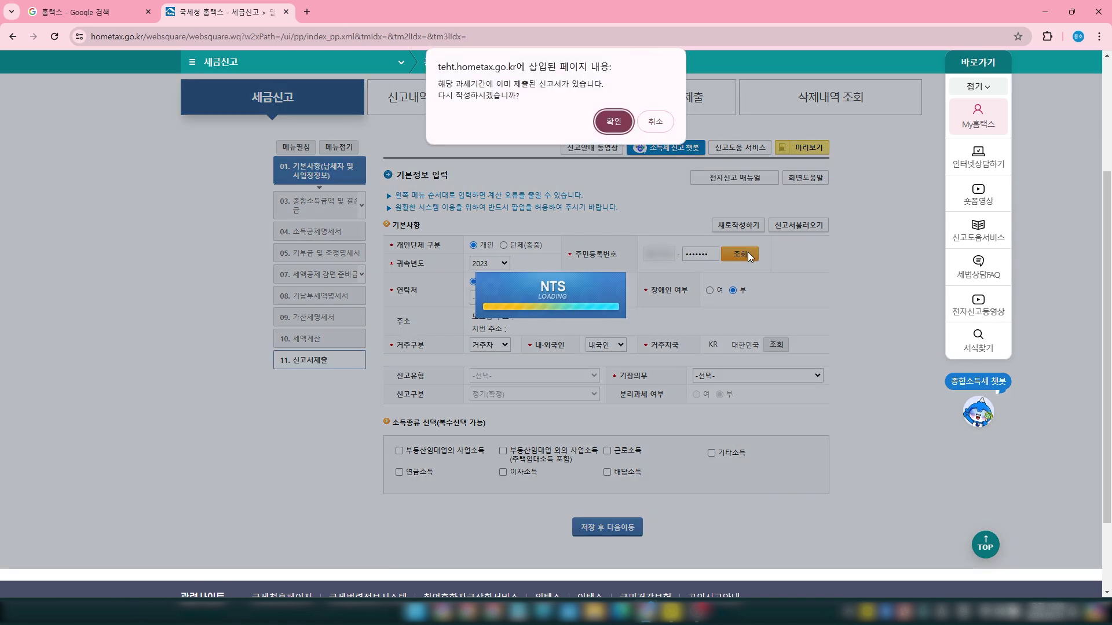
pyautogui.click(614, 122)
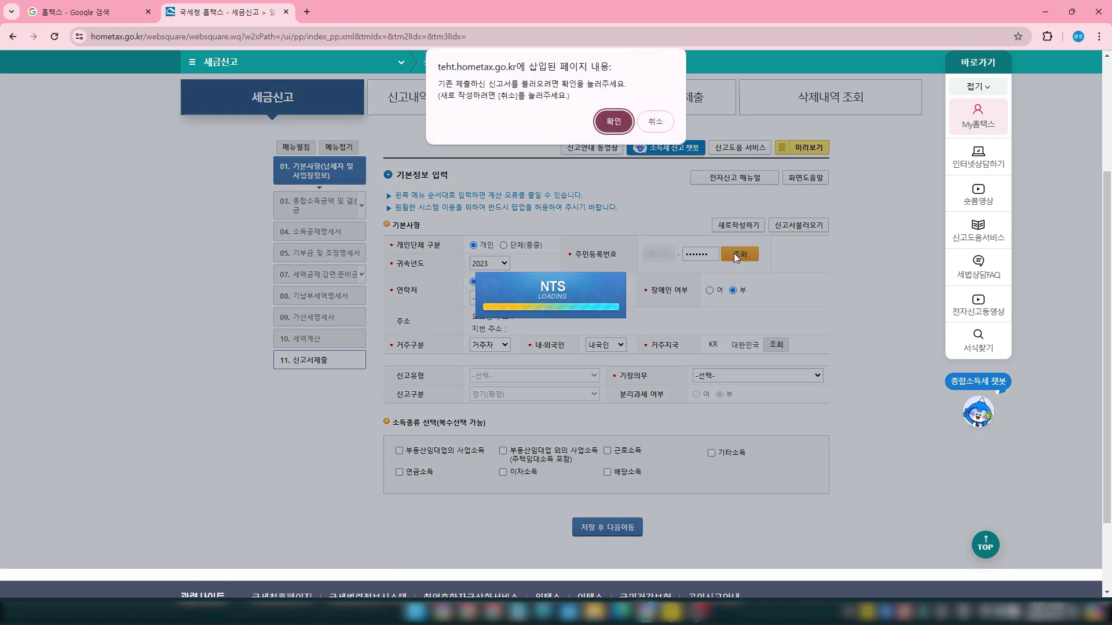
pyautogui.click(613, 122)
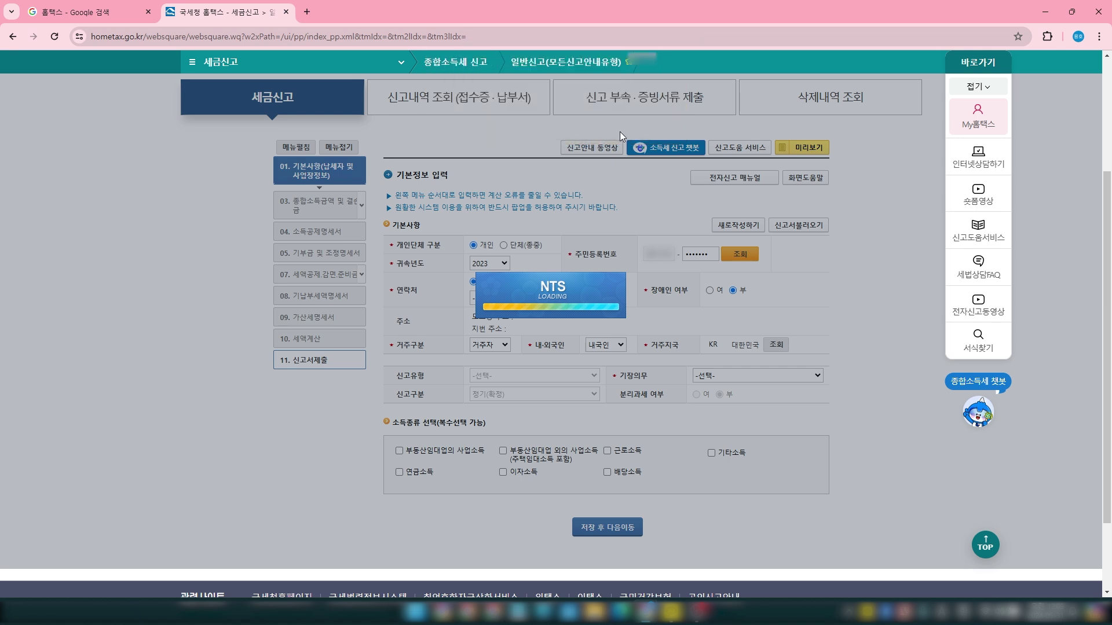
pyautogui.click(655, 108)
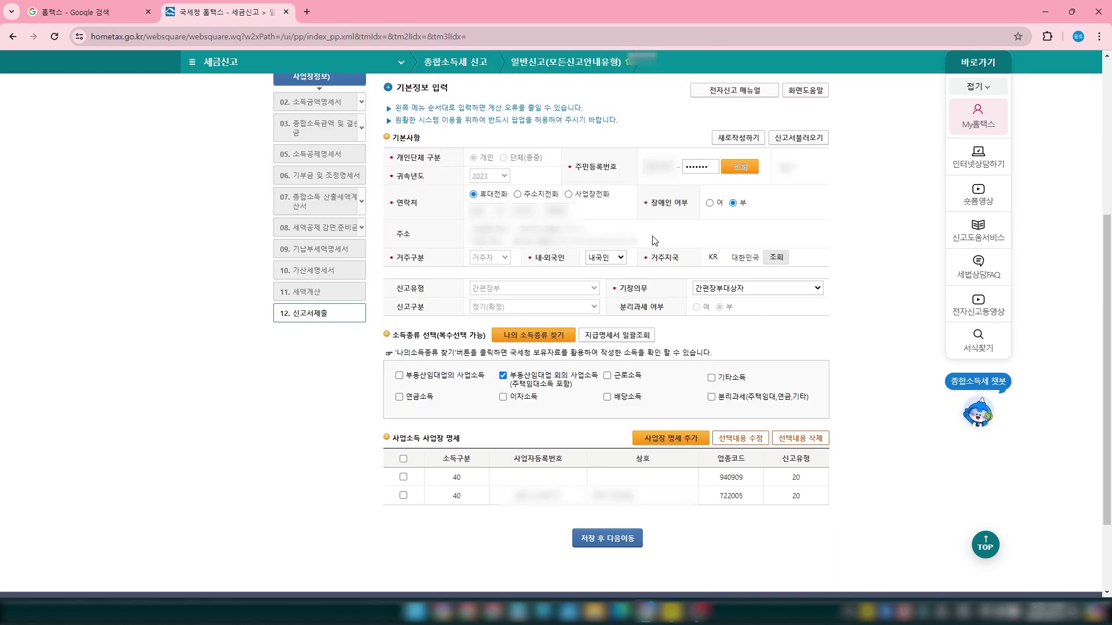
# Step: Choose 간편장부대상자 as the bookkeeping obligation (기장의무) in the basic information
pyautogui.scroll(-1, 754, 252)
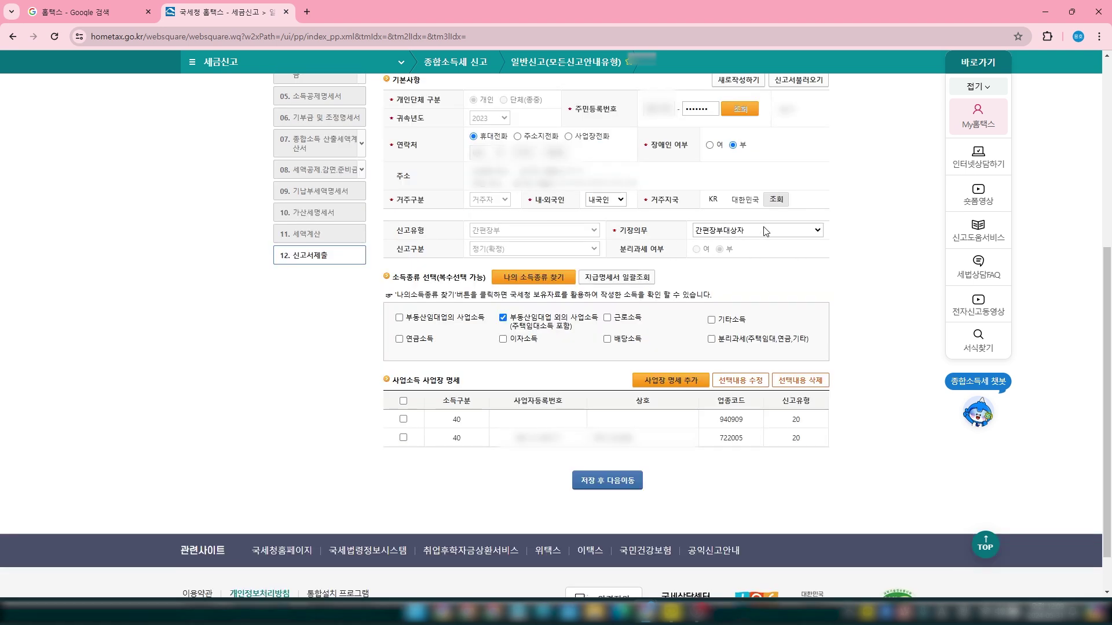
pyautogui.click(807, 231)
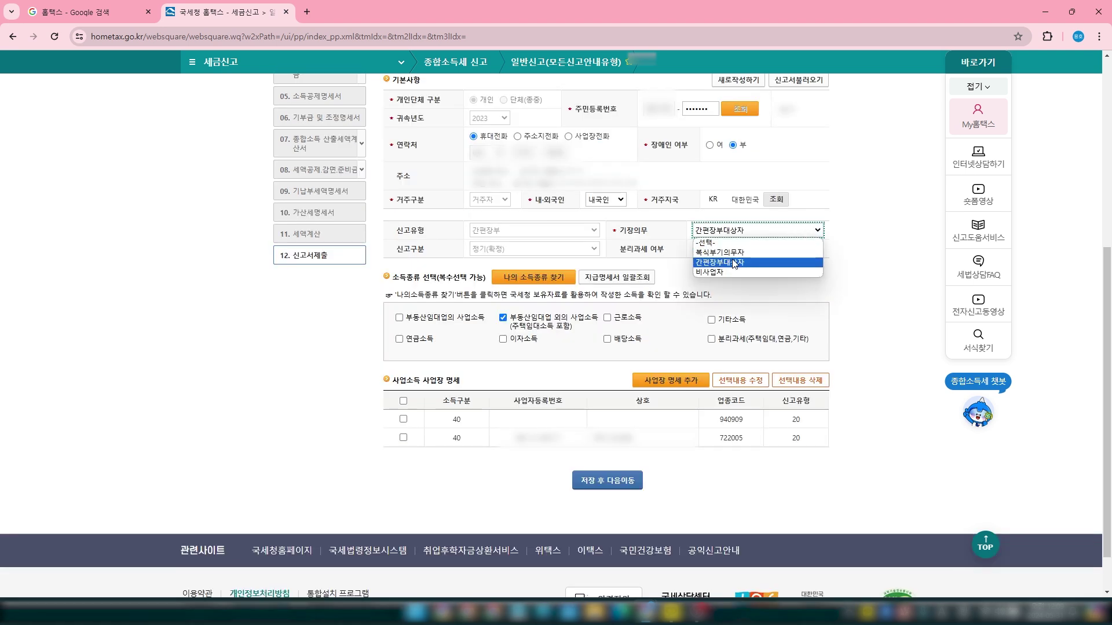
pyautogui.click(734, 265)
# Step: Edit the business entry with industry code 940909, choose 간편장부 as its filing type (신고유형) and register it
pyautogui.scroll(-1, 579, 319)
pyautogui.click(403, 367)
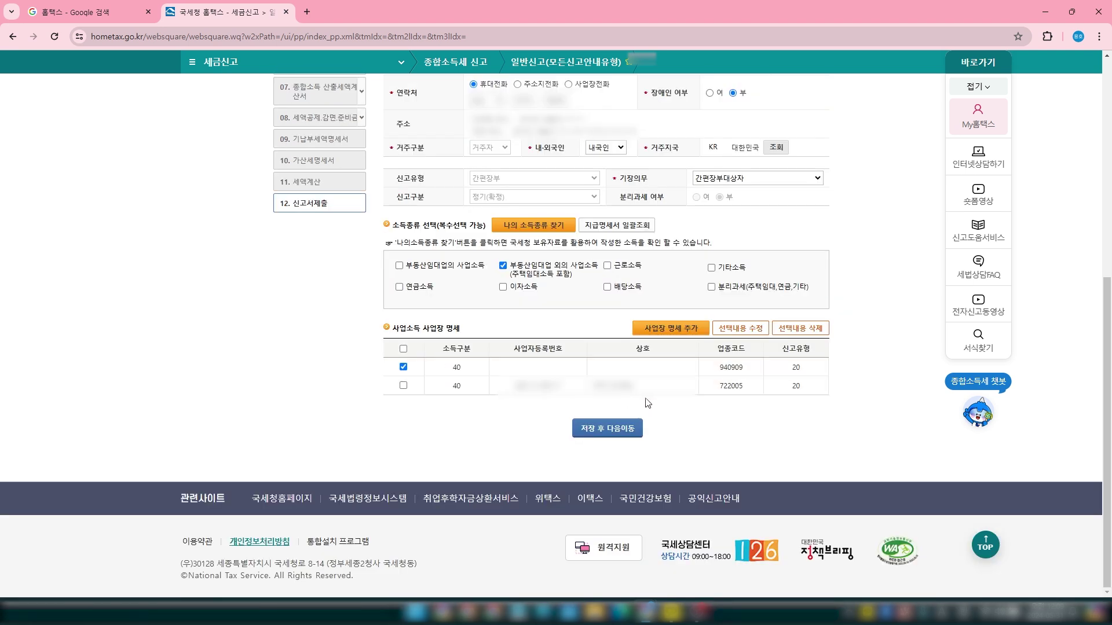
pyautogui.click(743, 329)
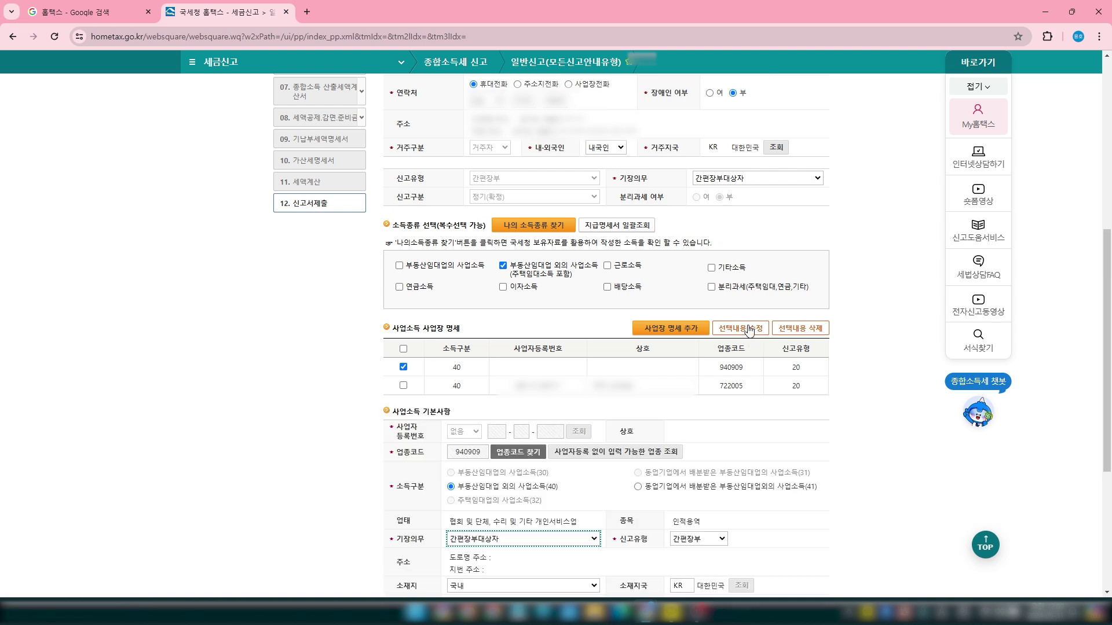
pyautogui.scroll(-3, 874, 420)
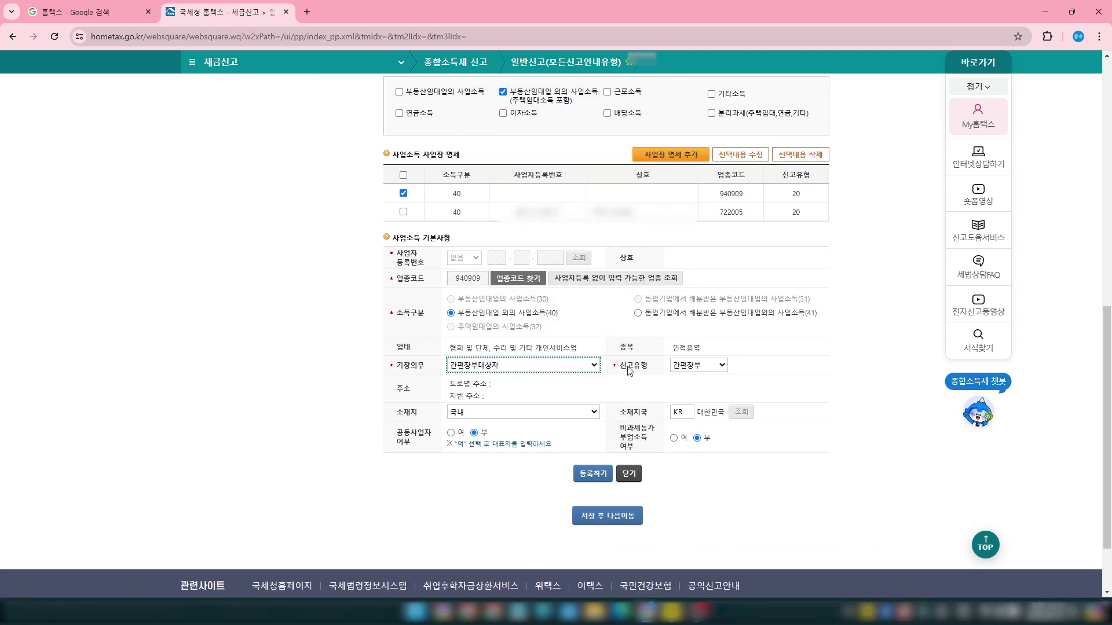
pyautogui.click(696, 365)
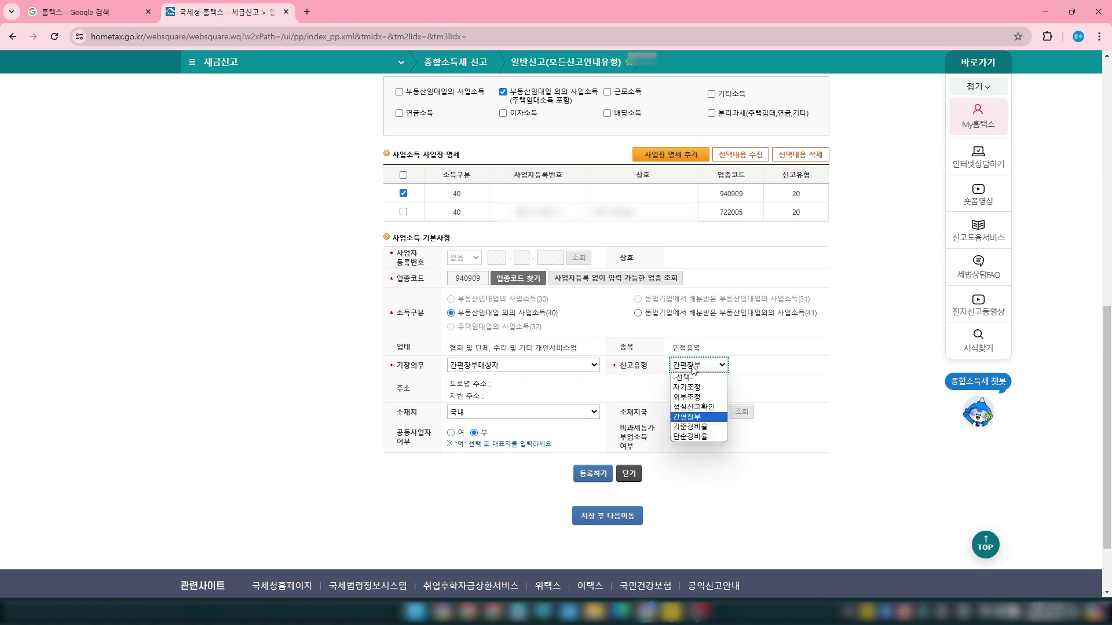
pyautogui.click(692, 418)
pyautogui.click(878, 357)
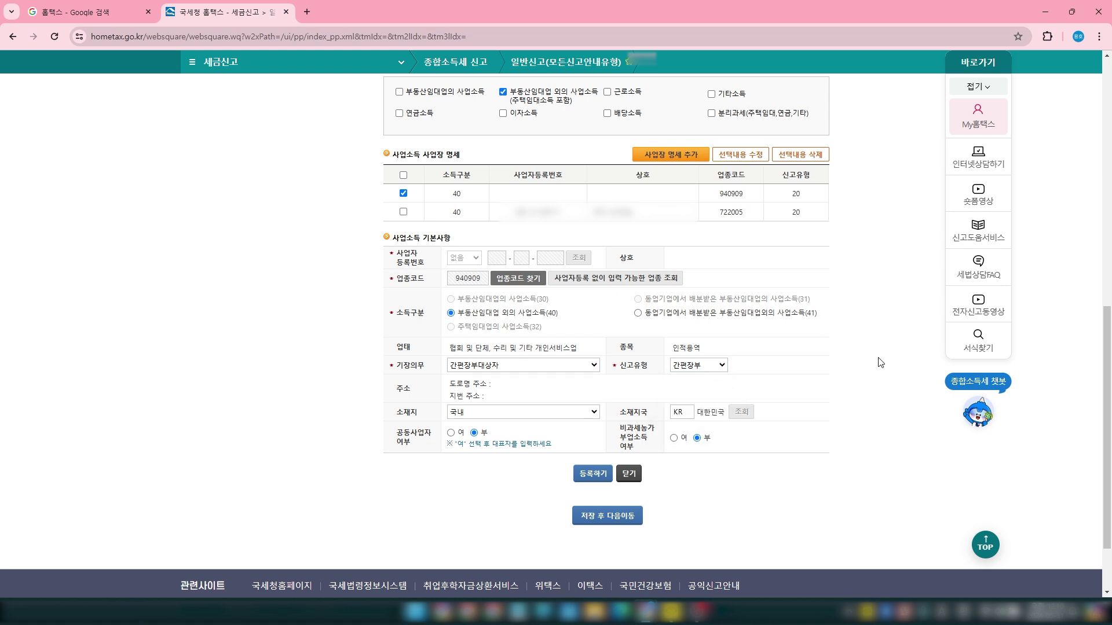
pyautogui.click(592, 476)
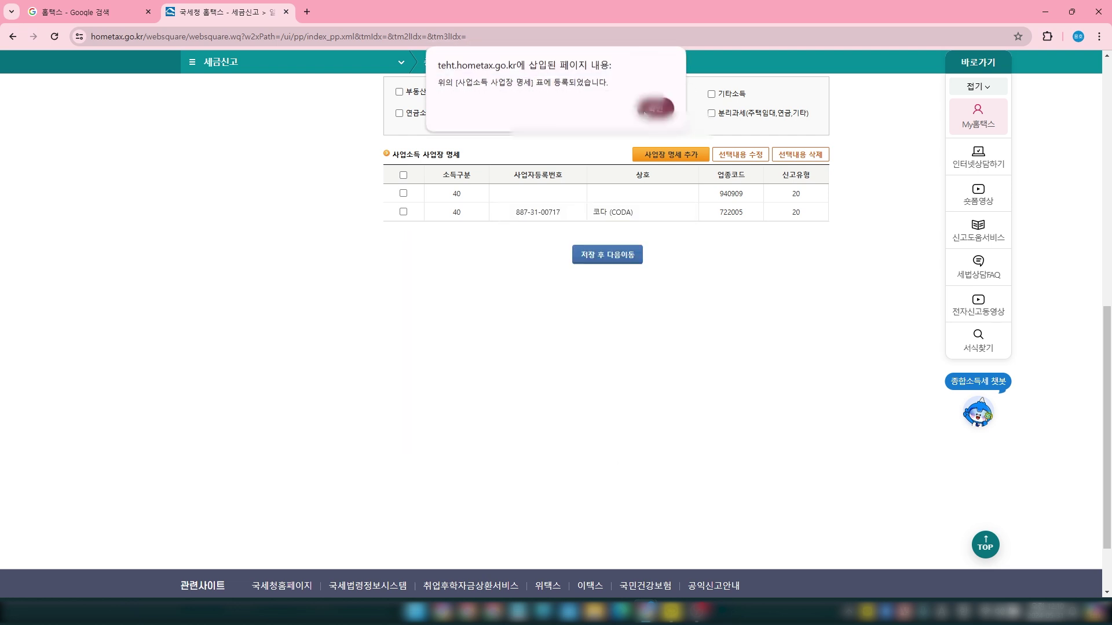
pyautogui.click(655, 107)
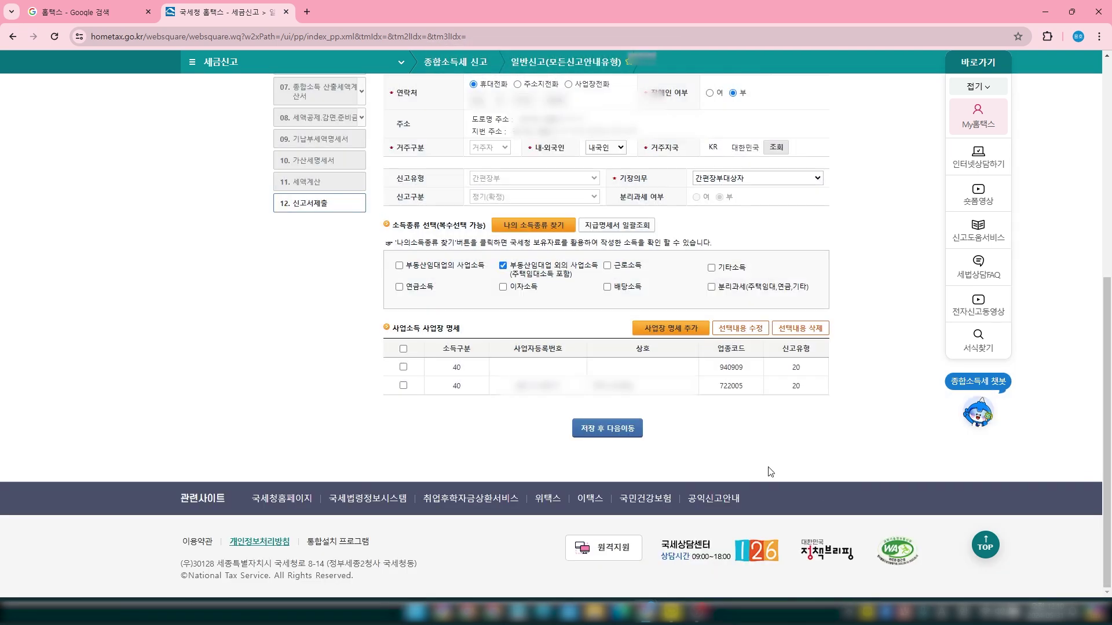
# Step: Edit the business entry with industry code 722005, choose 간편장부 as its filing type (신고유형) and register it
pyautogui.click(403, 386)
pyautogui.click(743, 332)
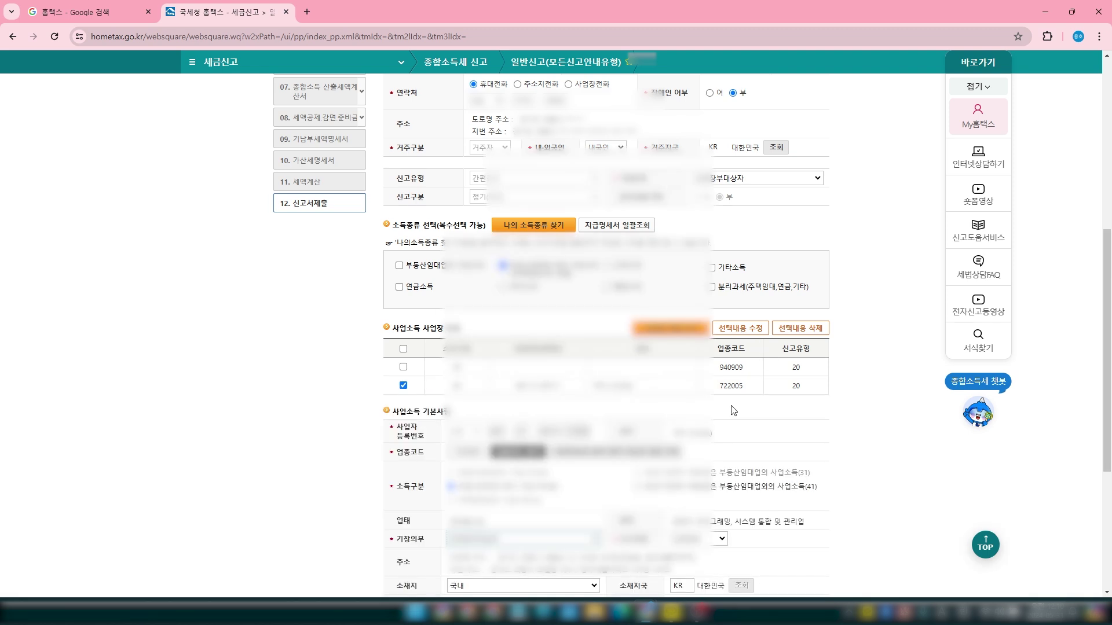
pyautogui.scroll(-4, 886, 406)
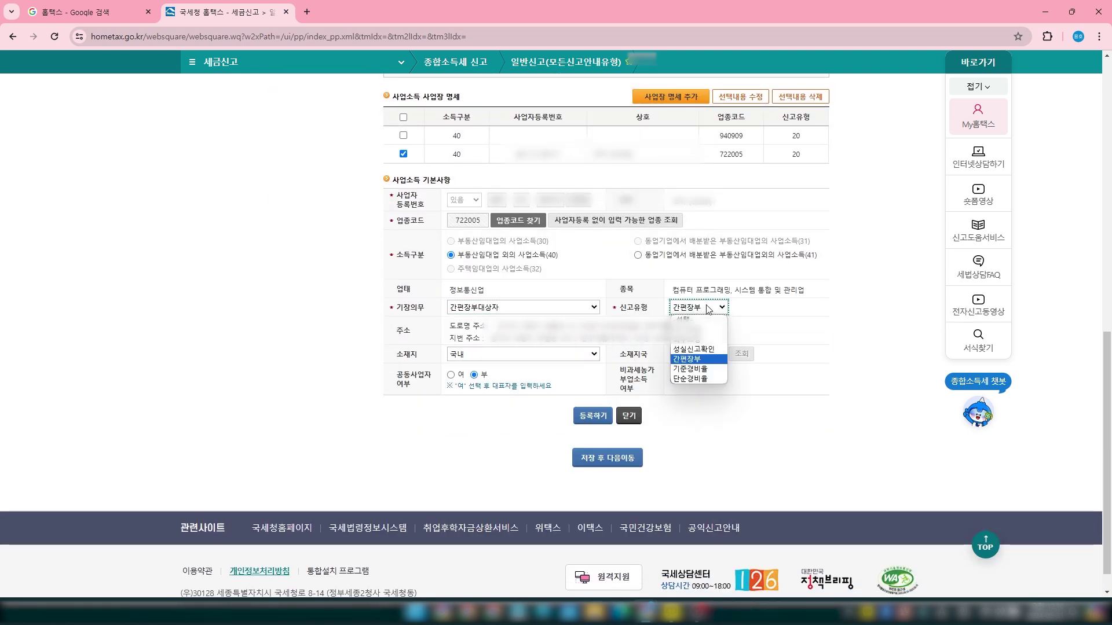
pyautogui.click(697, 307)
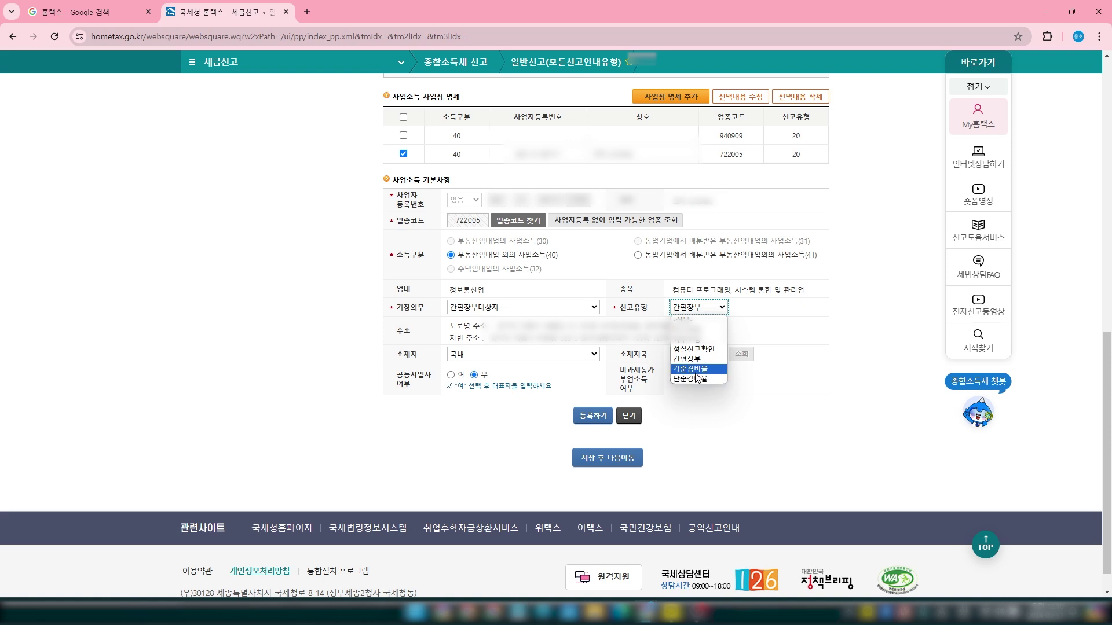
pyautogui.click(692, 359)
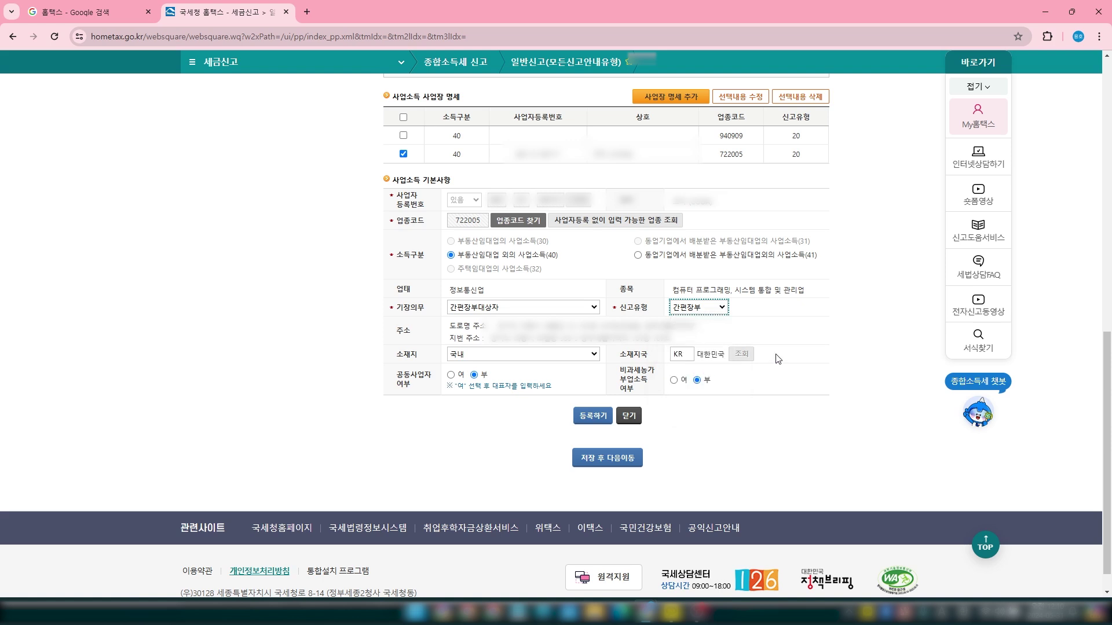
pyautogui.click(599, 417)
pyautogui.click(658, 108)
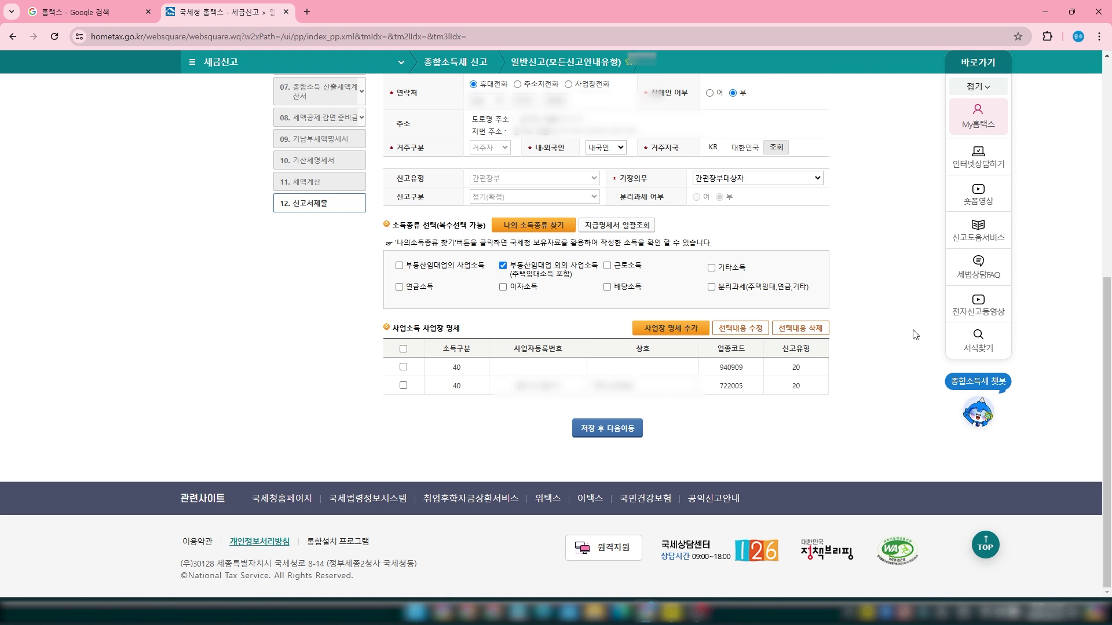
# Step: Save the basic information and proceed to the total revenue and necessary expenses statement (총수입금액 및 필요경비계산 명세서)
pyautogui.click(612, 429)
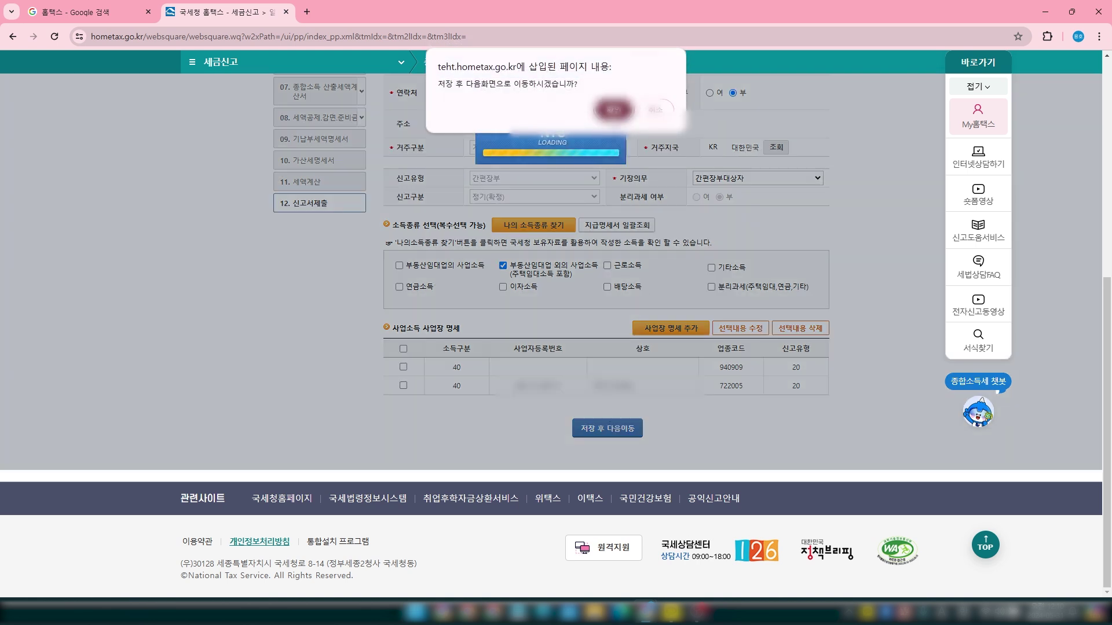
pyautogui.click(613, 109)
pyautogui.click(653, 108)
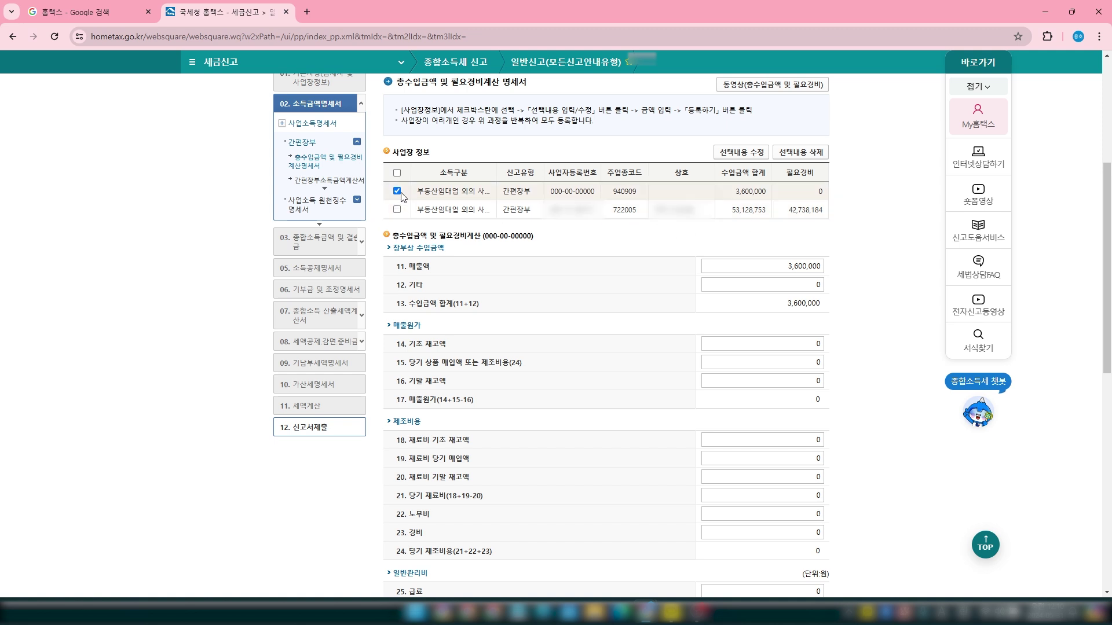
# Step: Select only the 722005 business in the business list and open its revenue and expense details for editing
pyautogui.scroll(-1, 871, 217)
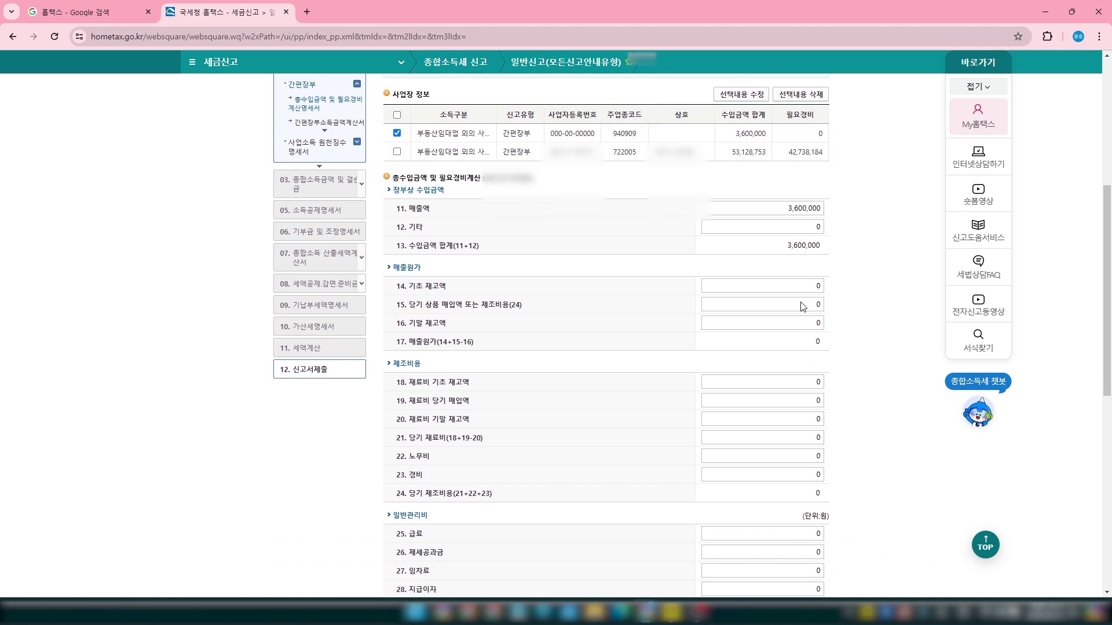
pyautogui.click(398, 152)
pyautogui.click(398, 133)
pyautogui.click(742, 94)
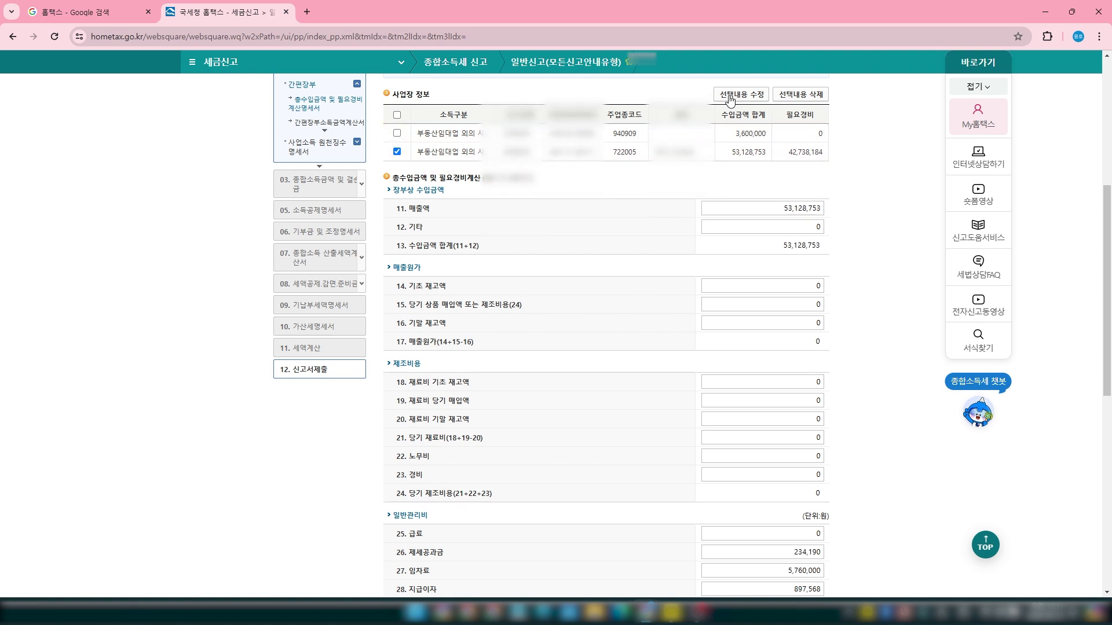
# Step: Review the tax, rent, interest, entertainment and donation amounts (제세공과금 to 기부금) under general administrative expenses (일반관리비)
pyautogui.scroll(-1, 834, 174)
pyautogui.scroll(-5, 865, 250)
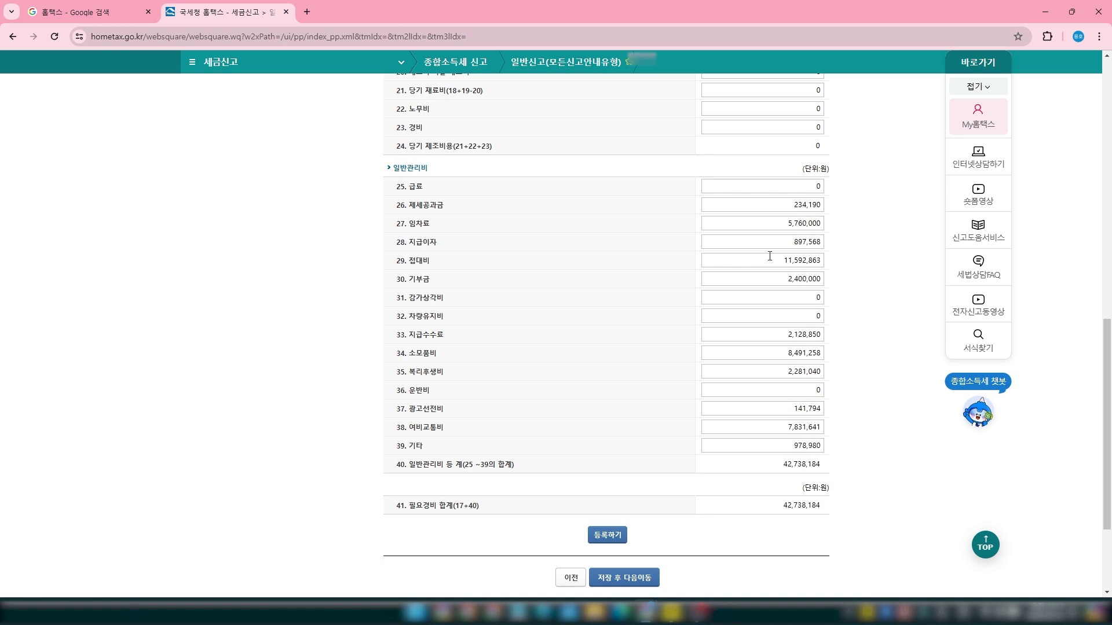
pyautogui.click(768, 204)
pyautogui.click(773, 224)
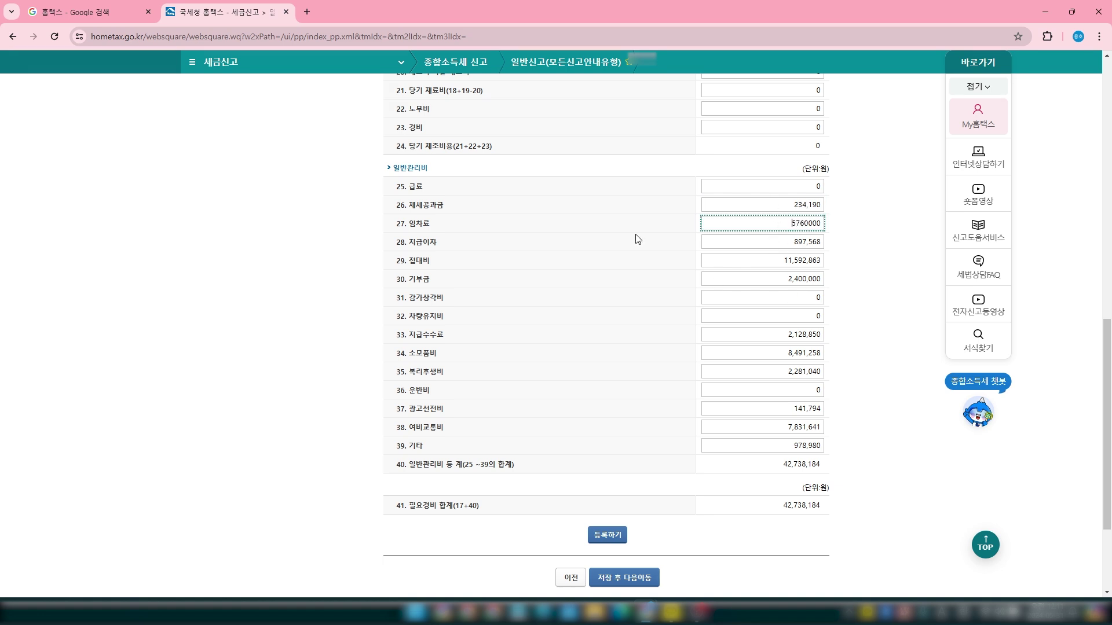
pyautogui.click(785, 202)
pyautogui.click(777, 226)
pyautogui.press('Tab')
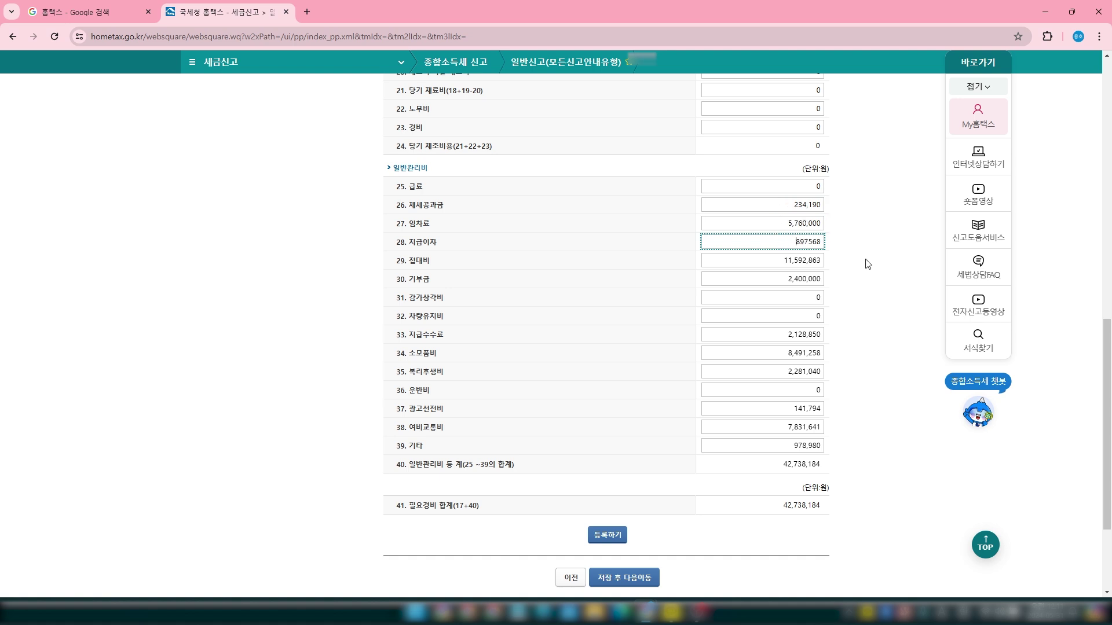
pyautogui.click(775, 264)
pyautogui.click(792, 283)
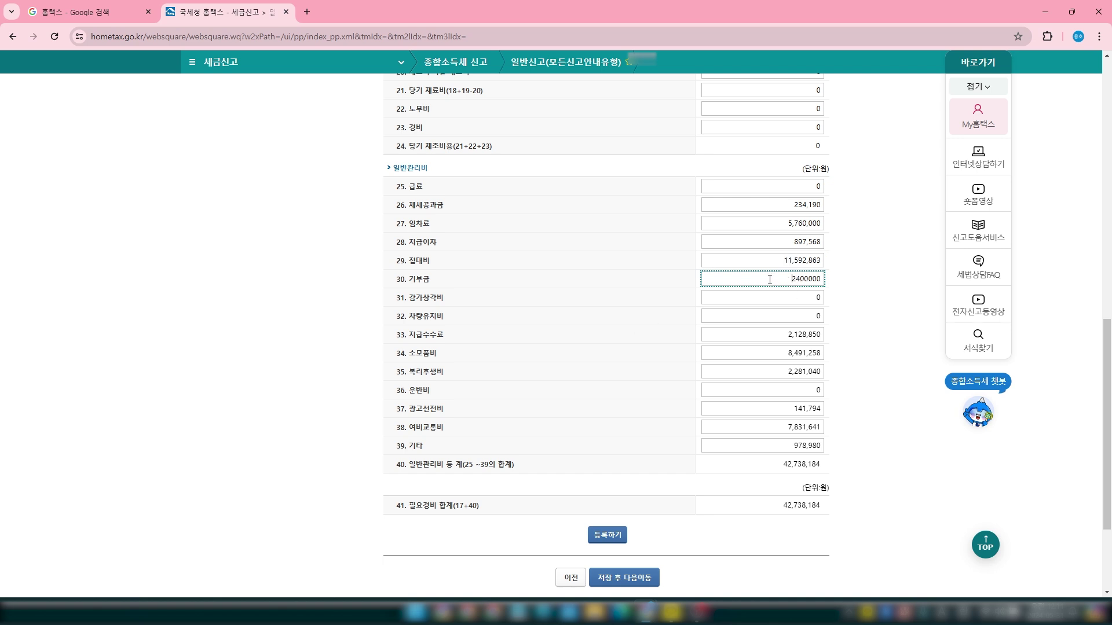
pyautogui.click(862, 291)
# Step: Review the donation, commission, supplies and welfare amounts (기부금, 지급수수료, 소모품비, 복리후생비) among the general administrative expenses
pyautogui.scroll(-2, 815, 197)
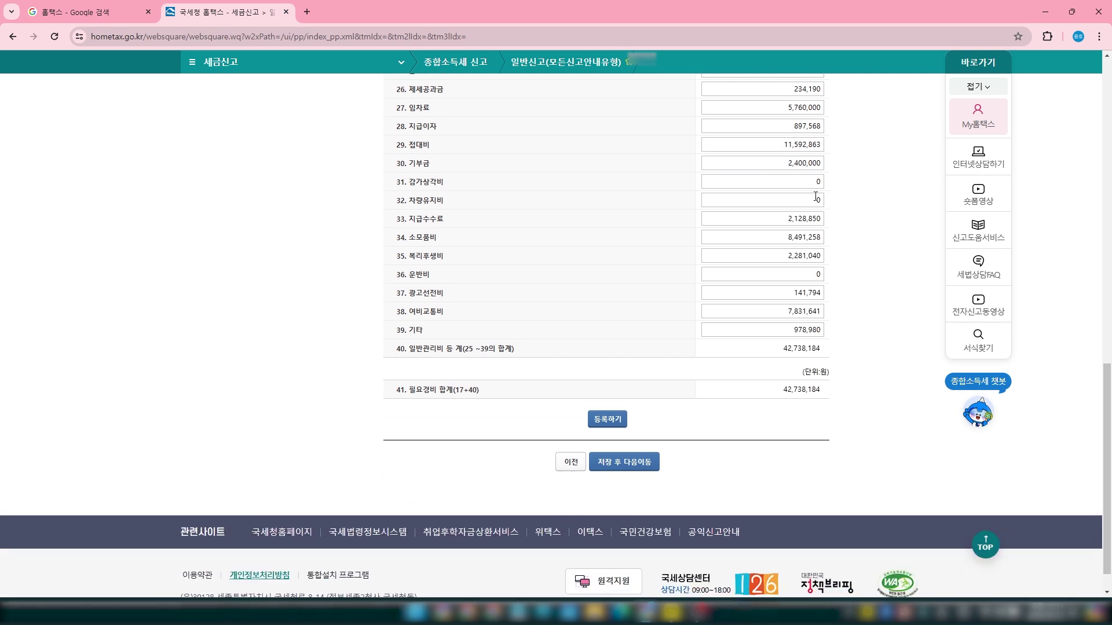
pyautogui.click(777, 161)
pyautogui.click(853, 181)
pyautogui.click(754, 221)
pyautogui.click(780, 239)
pyautogui.click(871, 266)
pyautogui.click(779, 257)
pyautogui.click(854, 269)
# Step: Check the welfare, travel and other expense amounts (복리후생비, 여비교통비, 기타) and register the 722005 business's expense details
pyautogui.scroll(1, 631, 407)
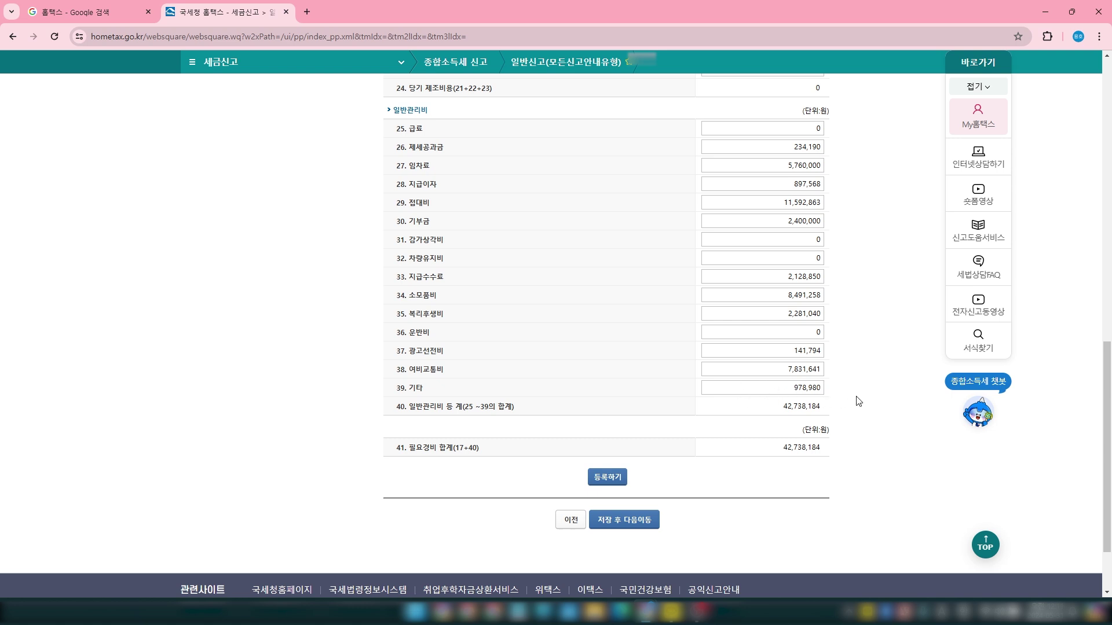
pyautogui.click(781, 316)
pyautogui.press('Tab')
pyautogui.click(780, 372)
pyautogui.click(871, 372)
pyautogui.click(785, 388)
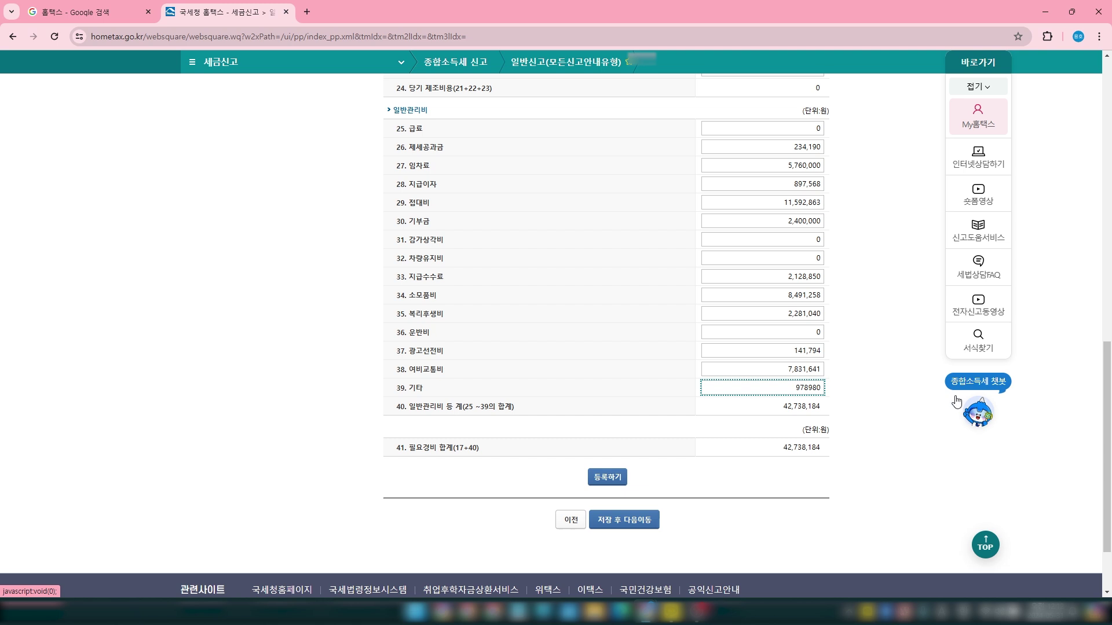
pyautogui.click(850, 388)
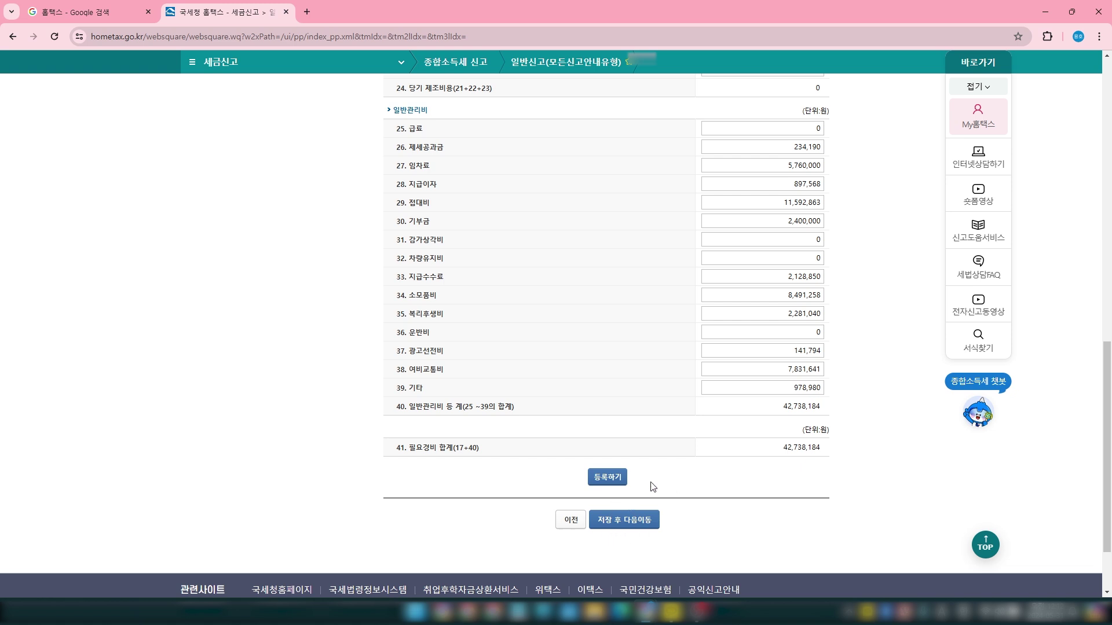
pyautogui.click(607, 478)
pyautogui.click(652, 107)
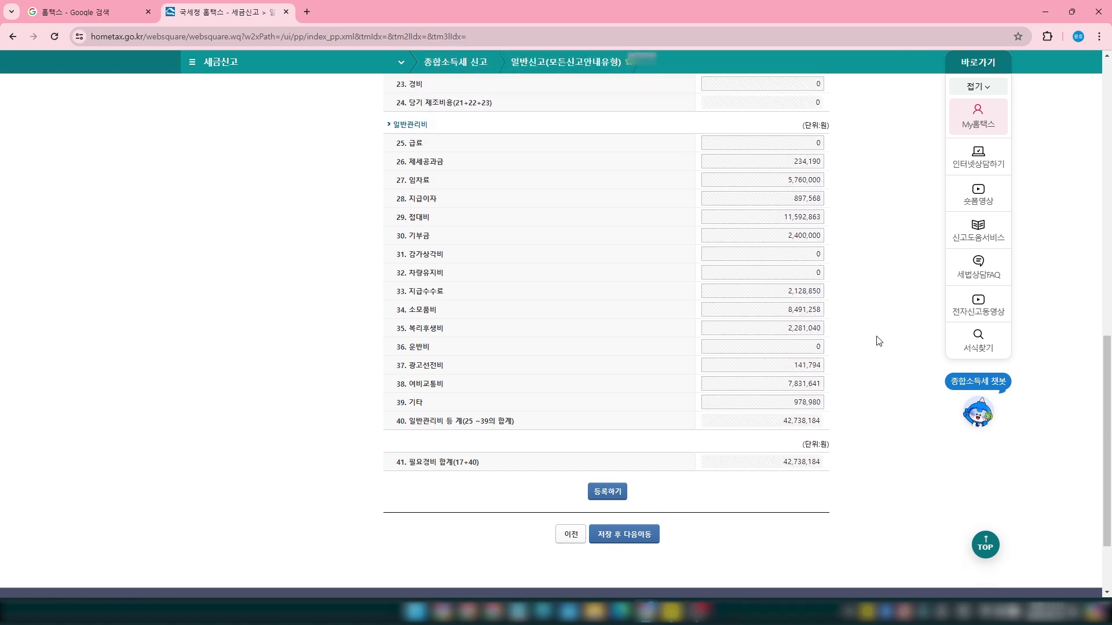
# Step: Check the 722005 business's registered necessary expenses in the business list, then save the statement and proceed to the simplified-bookkeeping income calculation (간편장부 소득금액계산서)
pyautogui.scroll(9, 879, 342)
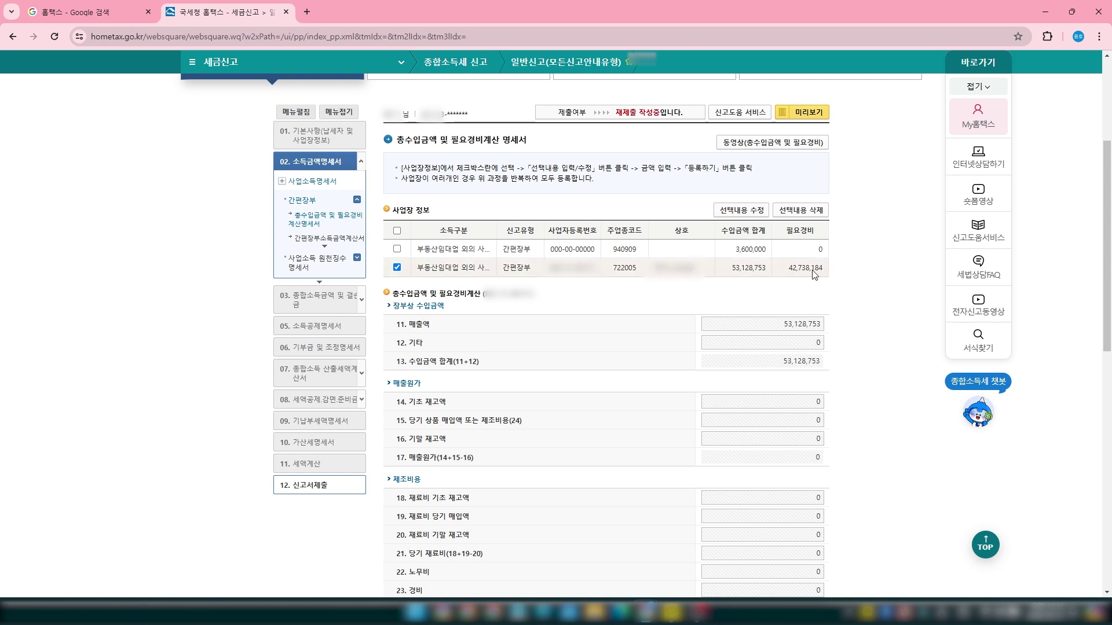
pyautogui.scroll(-6, 882, 336)
pyautogui.scroll(-5, 882, 335)
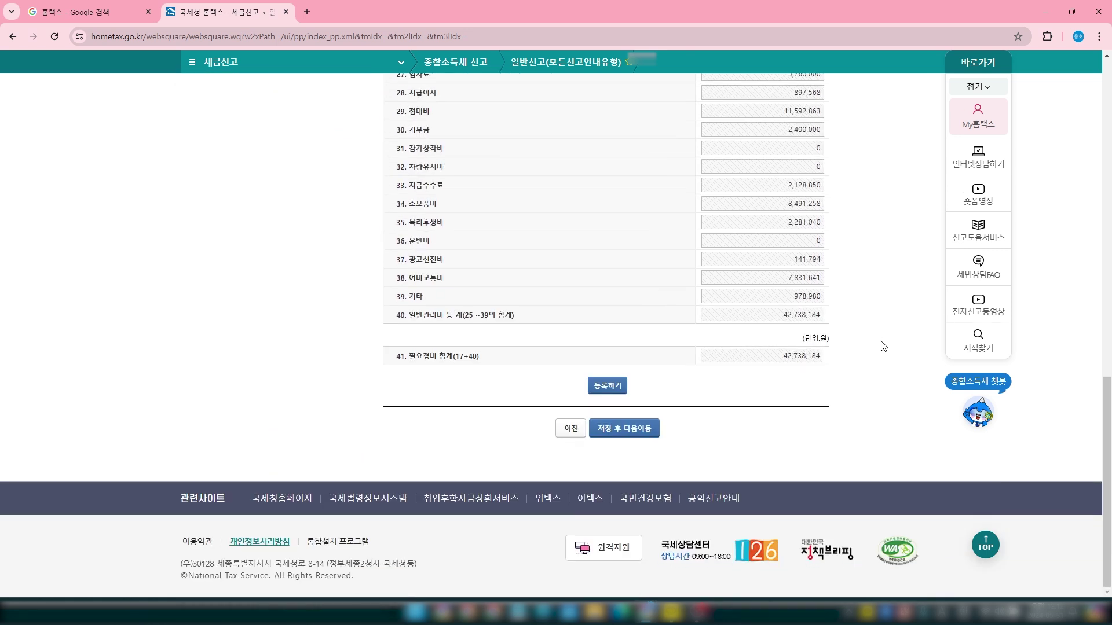
pyautogui.click(624, 440)
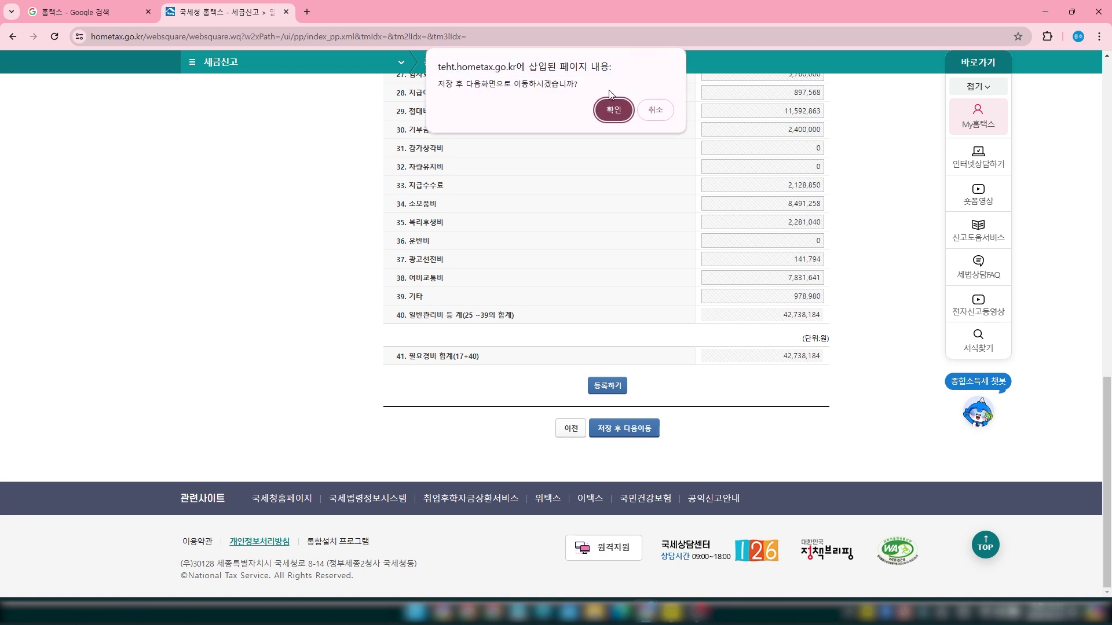
pyautogui.click(612, 105)
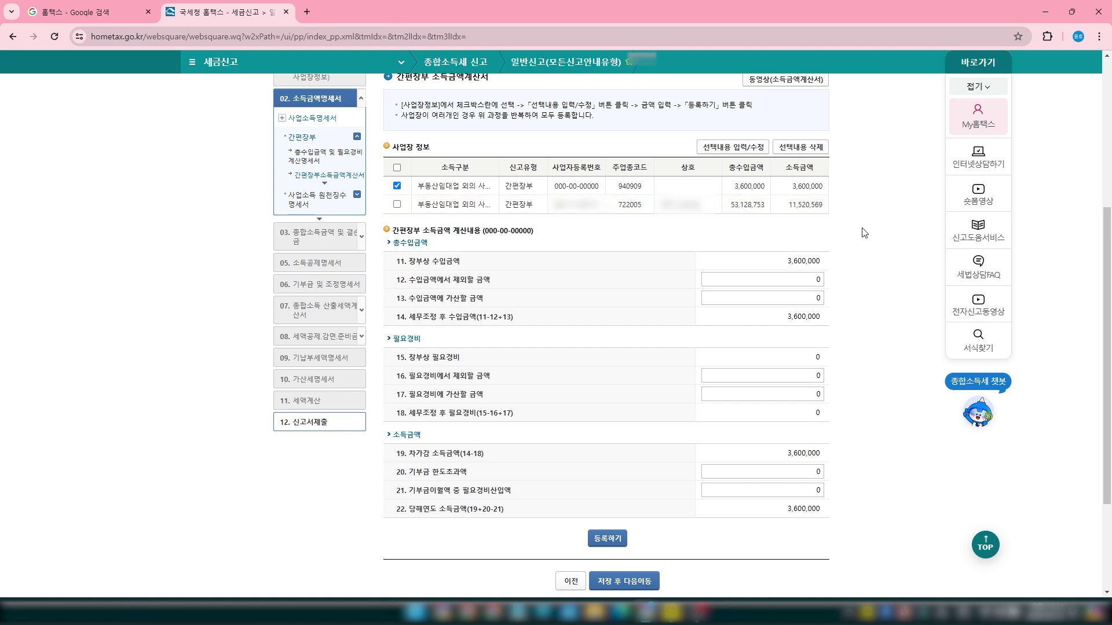
# Step: Select only the 722005 business in the income calculation's business list and open its details for editing
pyautogui.click(396, 205)
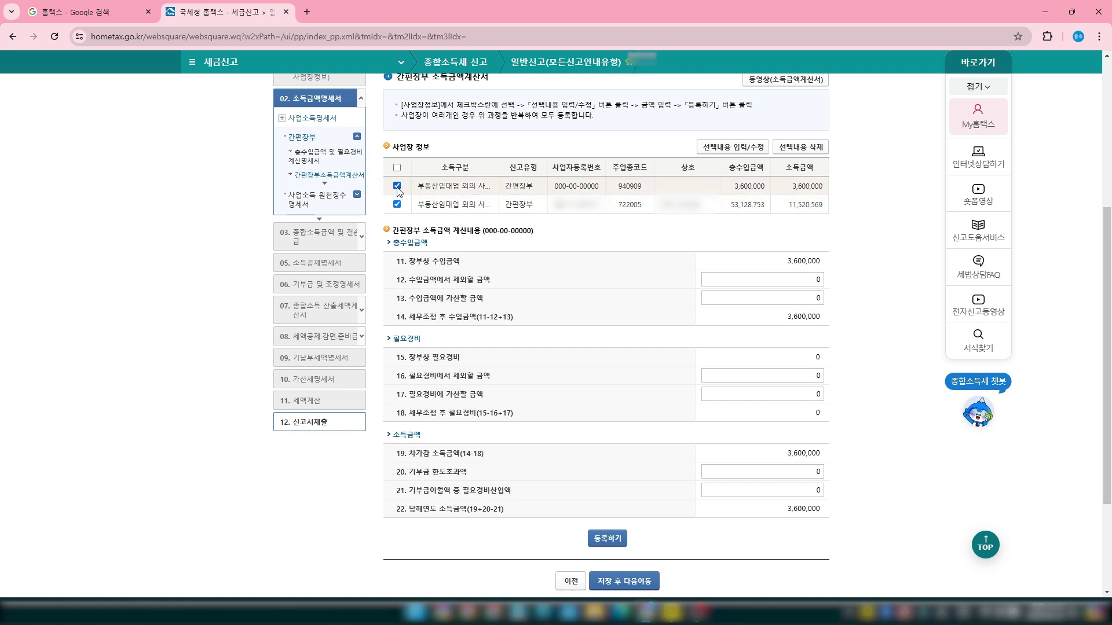
pyautogui.click(397, 186)
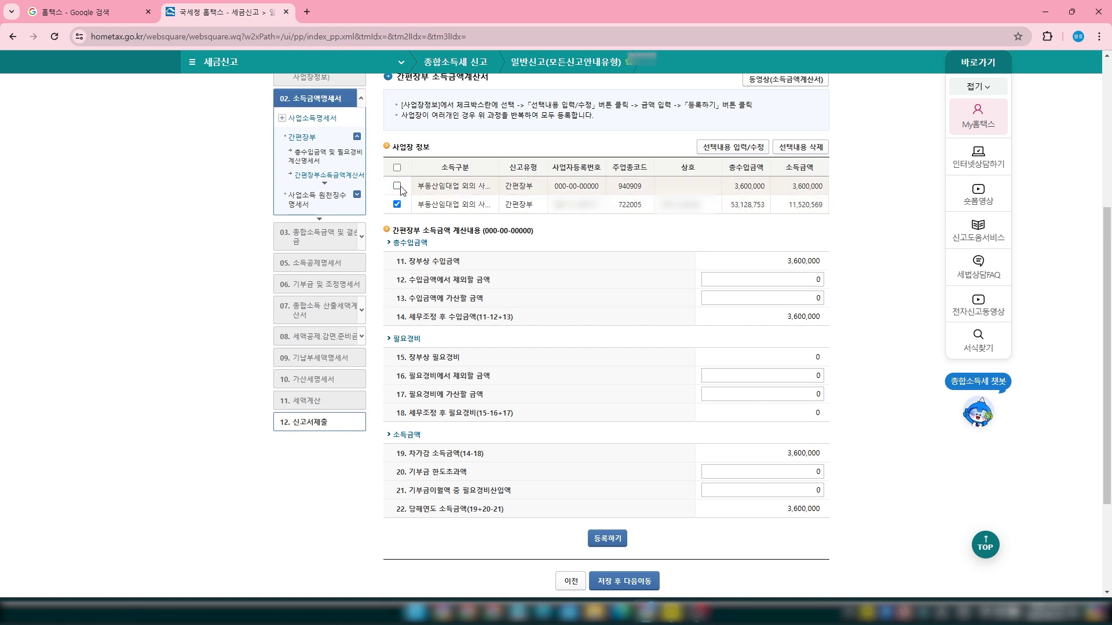
pyautogui.click(731, 148)
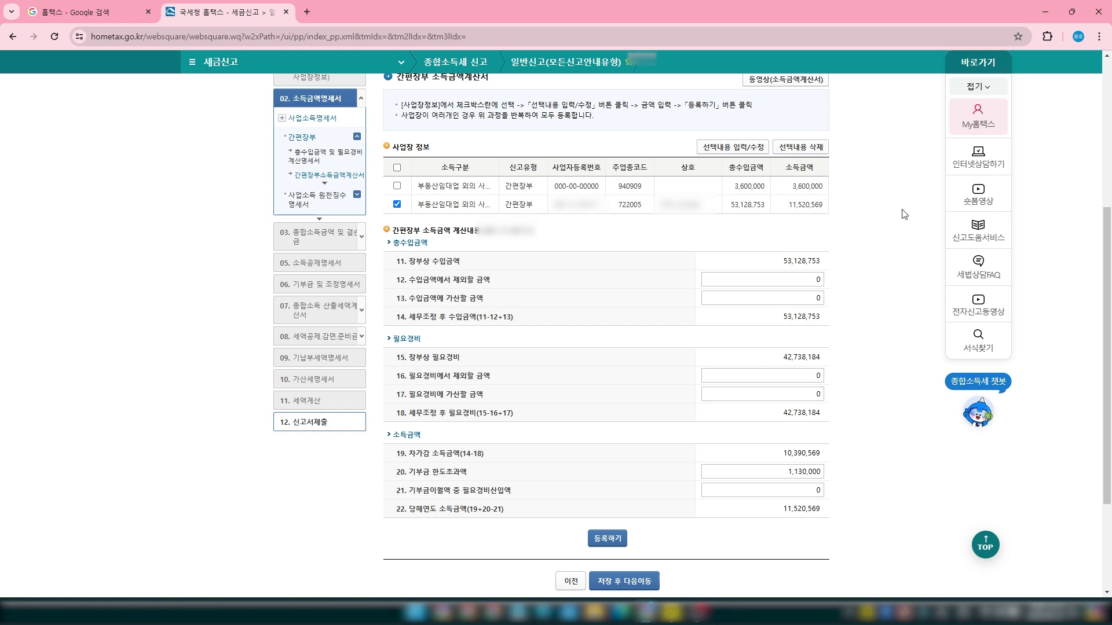
# Step: Review the 722005 business's income calculation and enter 1,130,000 as the donation amount over the limit (기부금 한도초과액)
pyautogui.scroll(-2, 637, 290)
pyautogui.scroll(2, 579, 308)
pyautogui.scroll(-1, 828, 311)
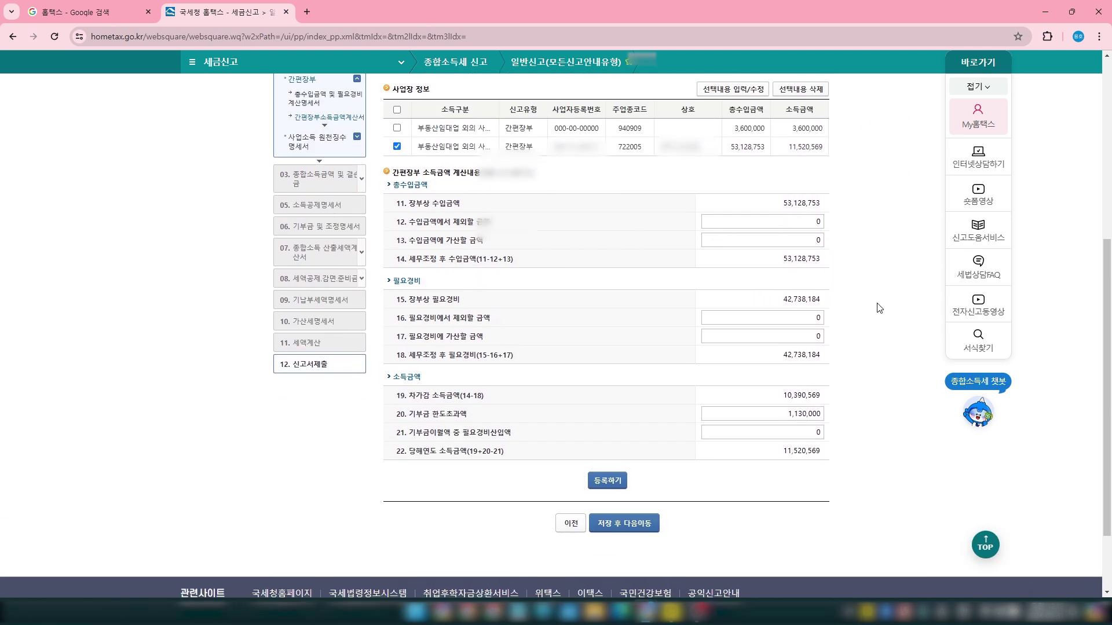
pyautogui.scroll(-2, 847, 358)
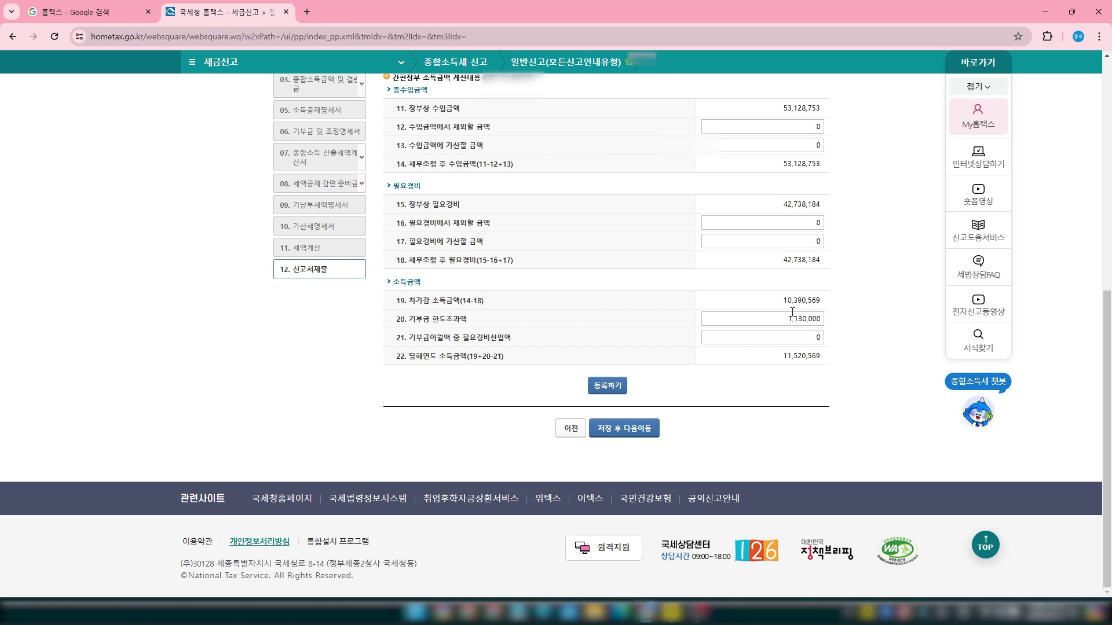
pyautogui.scroll(3, 841, 317)
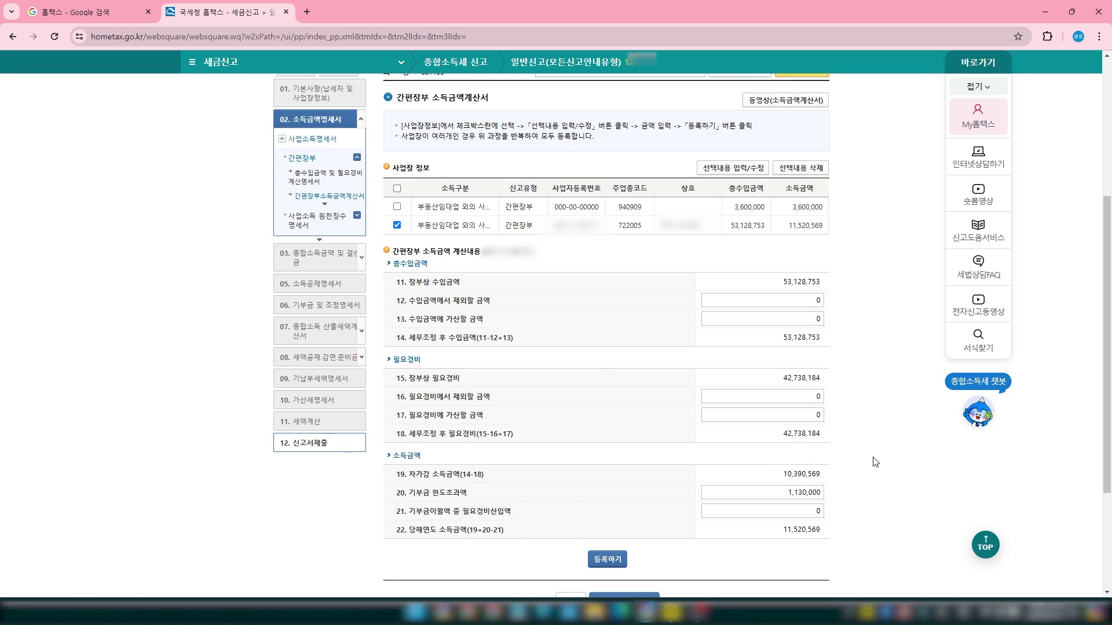
pyautogui.scroll(-1, 822, 457)
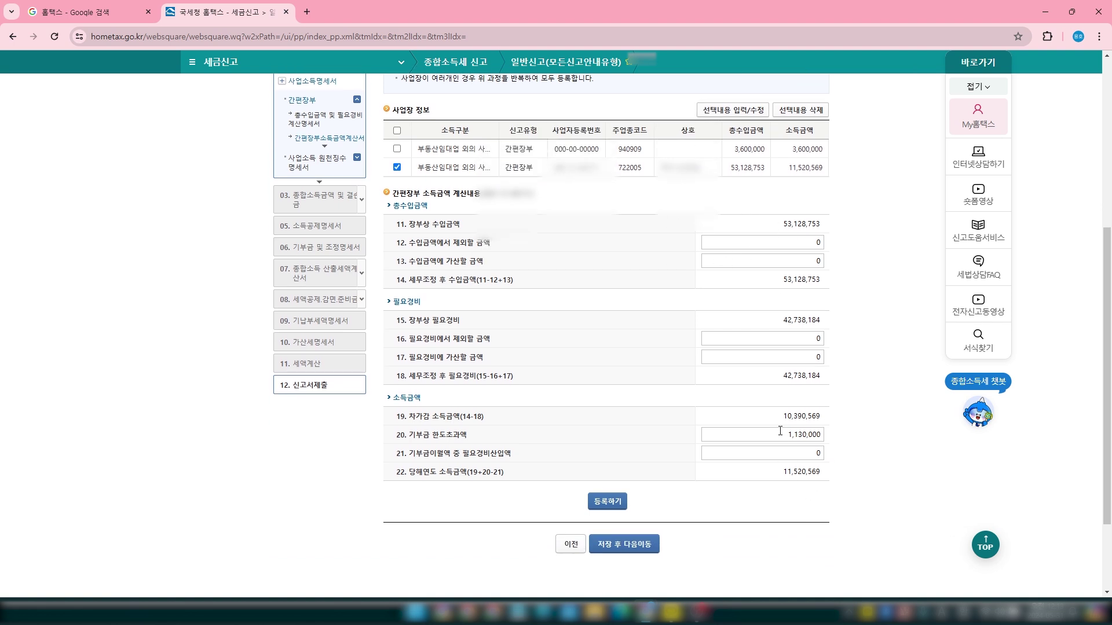
pyautogui.moveTo(781, 434); pyautogui.dragTo(946, 444)
pyautogui.write('0')
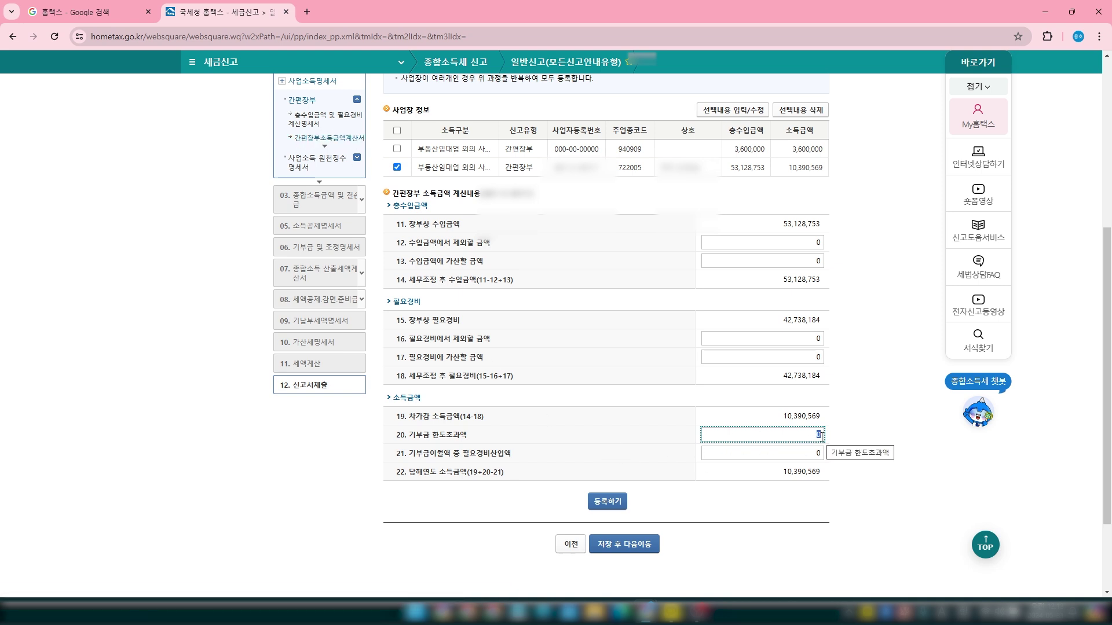
pyautogui.write('1,1')
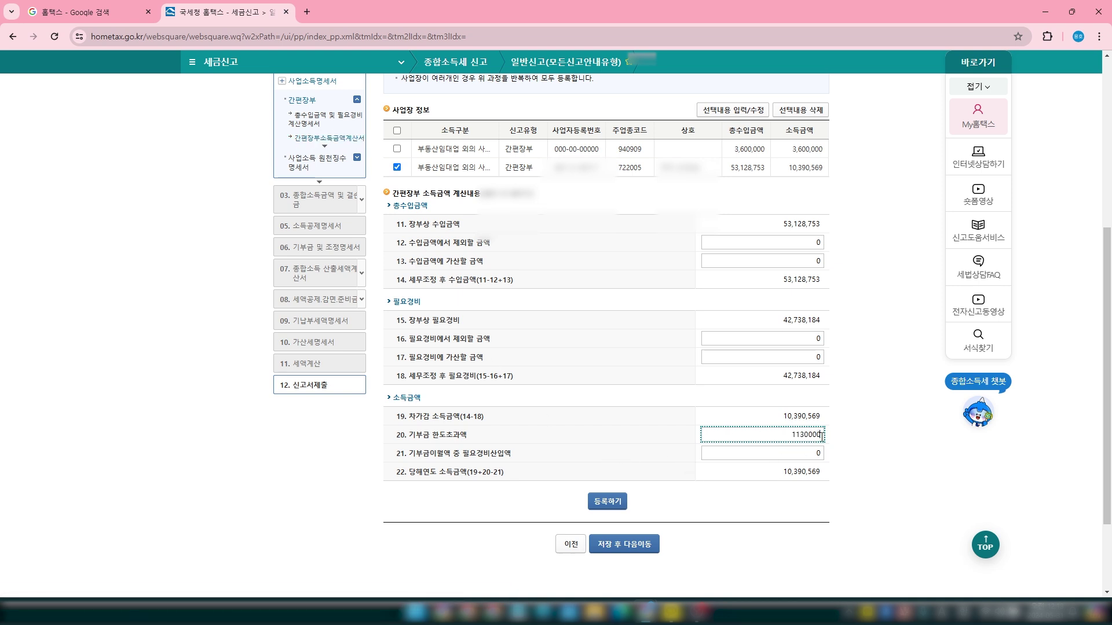
pyautogui.write('30,000')
pyautogui.click(852, 451)
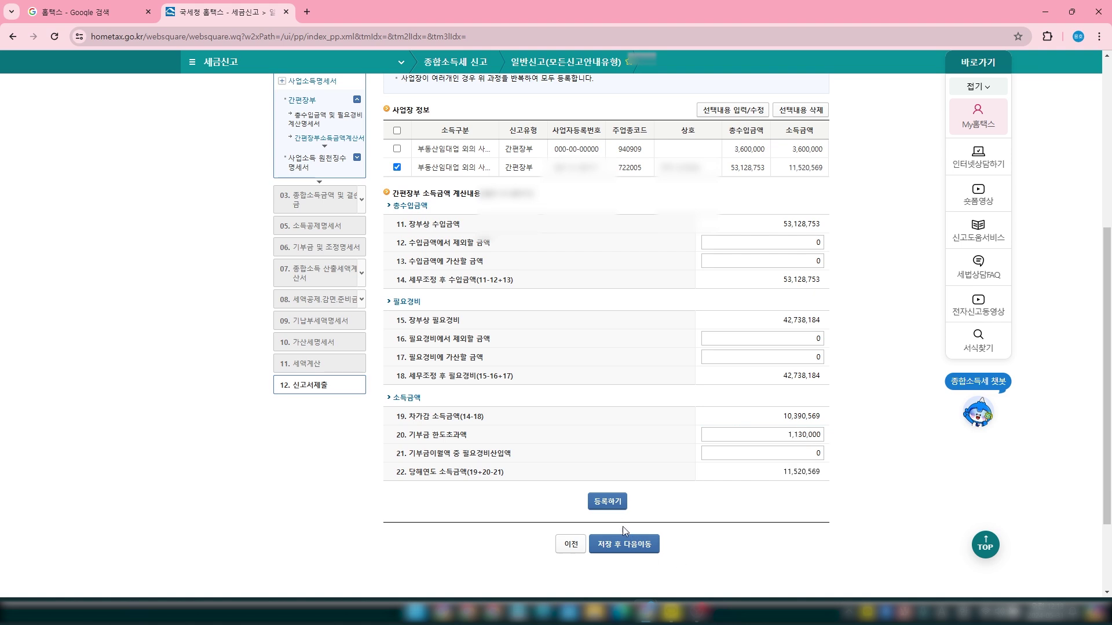
# Step: Register the 722005 business's income calculation and save it to proceed to the business income withholding tax statement
pyautogui.click(607, 501)
pyautogui.click(655, 109)
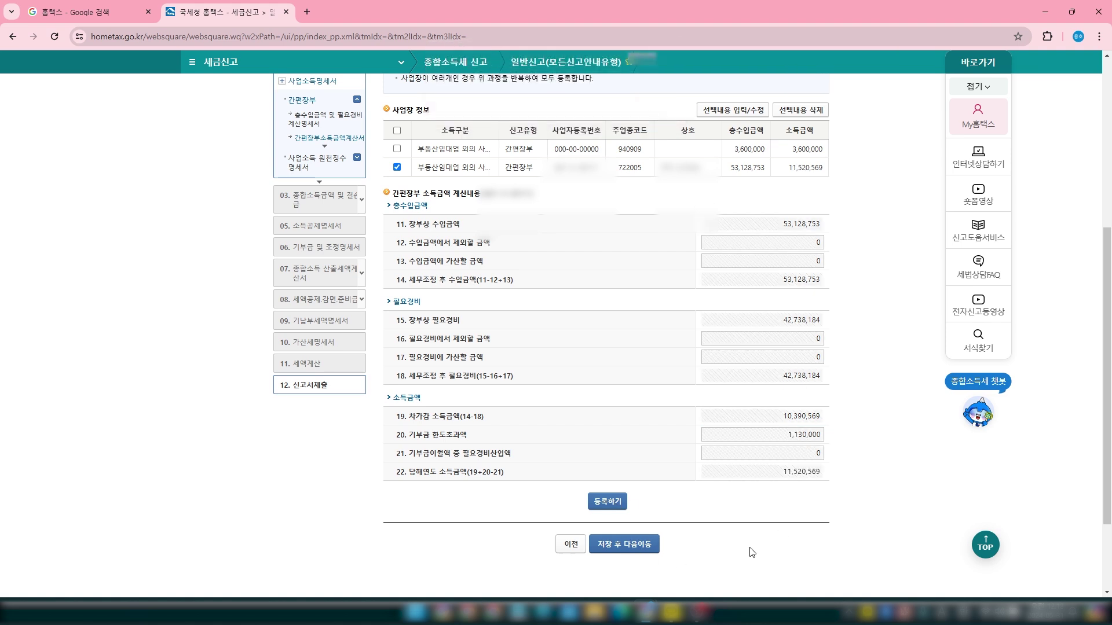
pyautogui.click(624, 545)
pyautogui.press('Return')
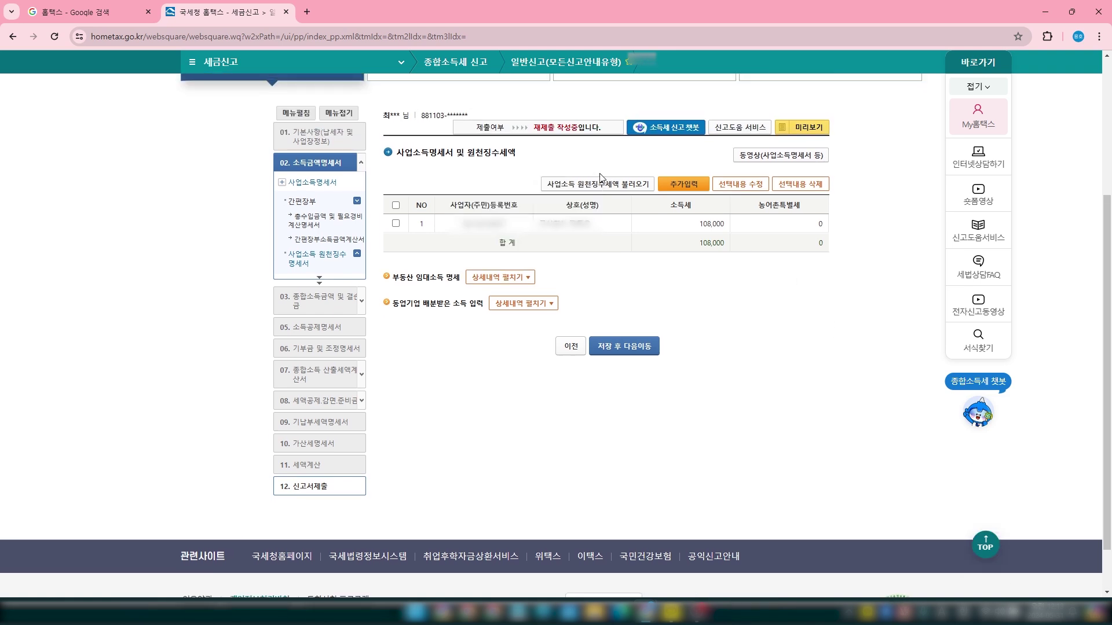
# Step: Load the business income withholding tax records (사업소득 원천징수세액), select the 2023 payment entry and apply it
pyautogui.click(603, 183)
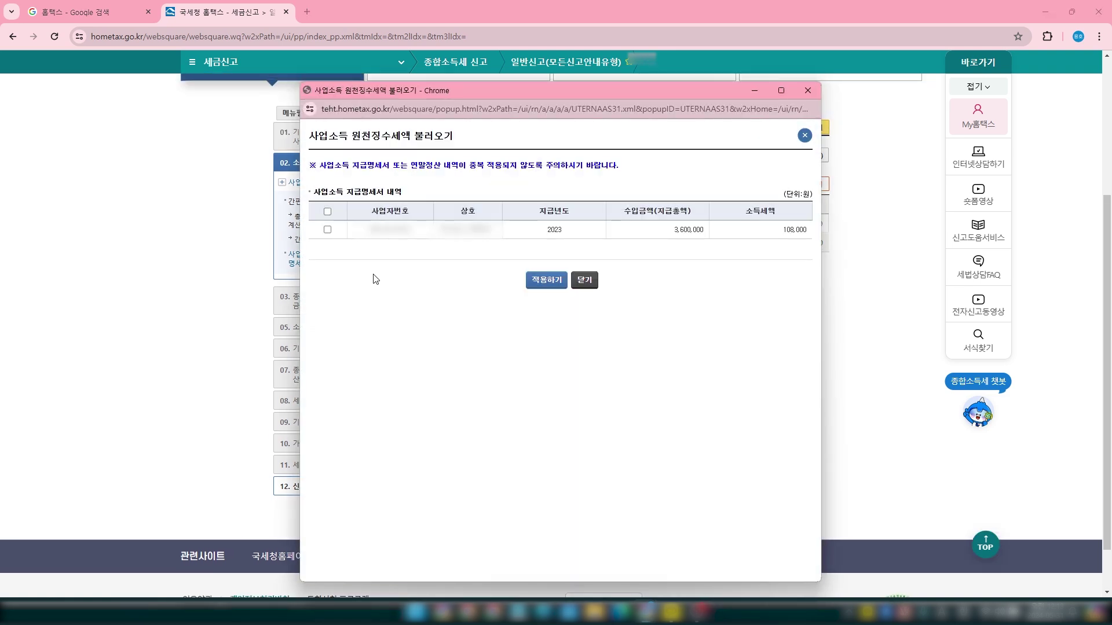
pyautogui.click(547, 281)
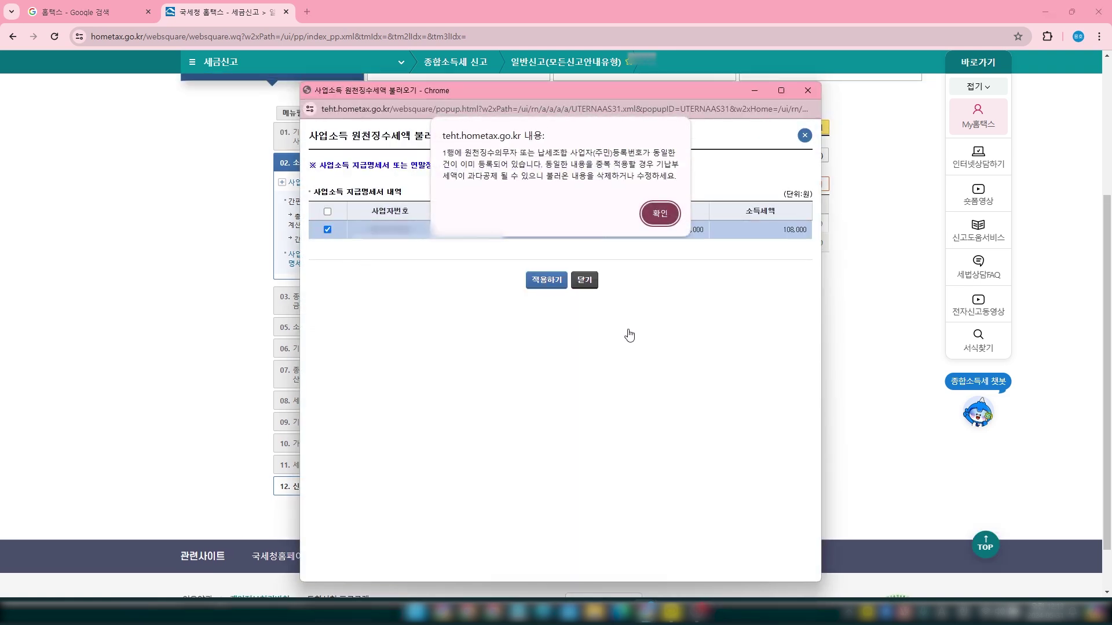
pyautogui.click(658, 212)
pyautogui.click(617, 191)
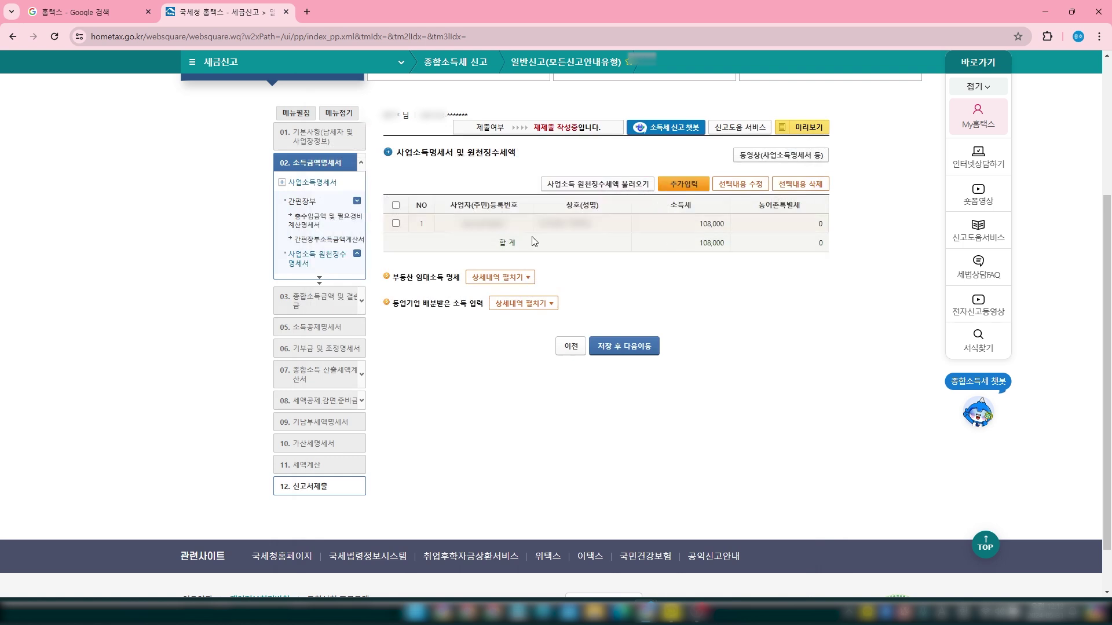
# Step: Save the withholding tax statement and proceed to the total income and carried-forward loss deduction page (종합소득금액 및 결손금·이월결손금공제명세서)
pyautogui.click(634, 347)
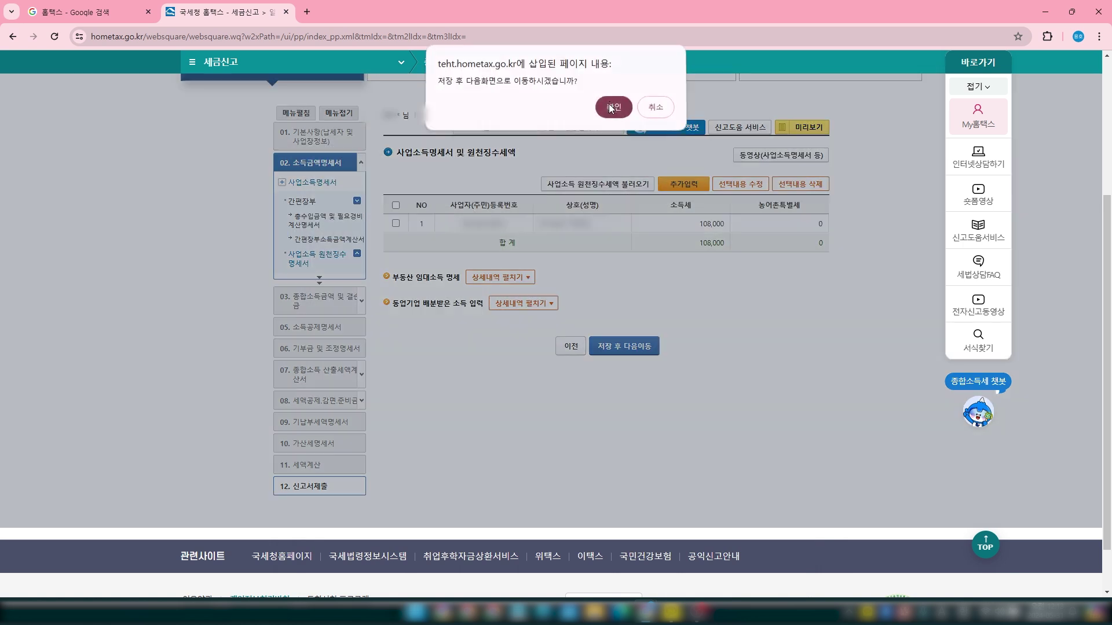
pyautogui.click(610, 105)
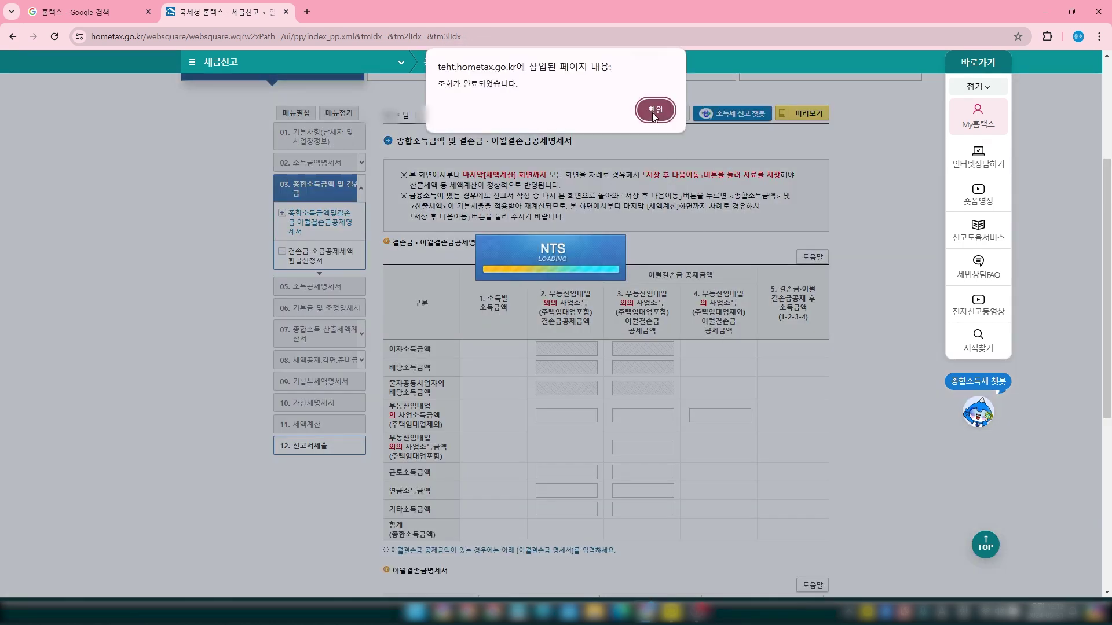
pyautogui.click(654, 110)
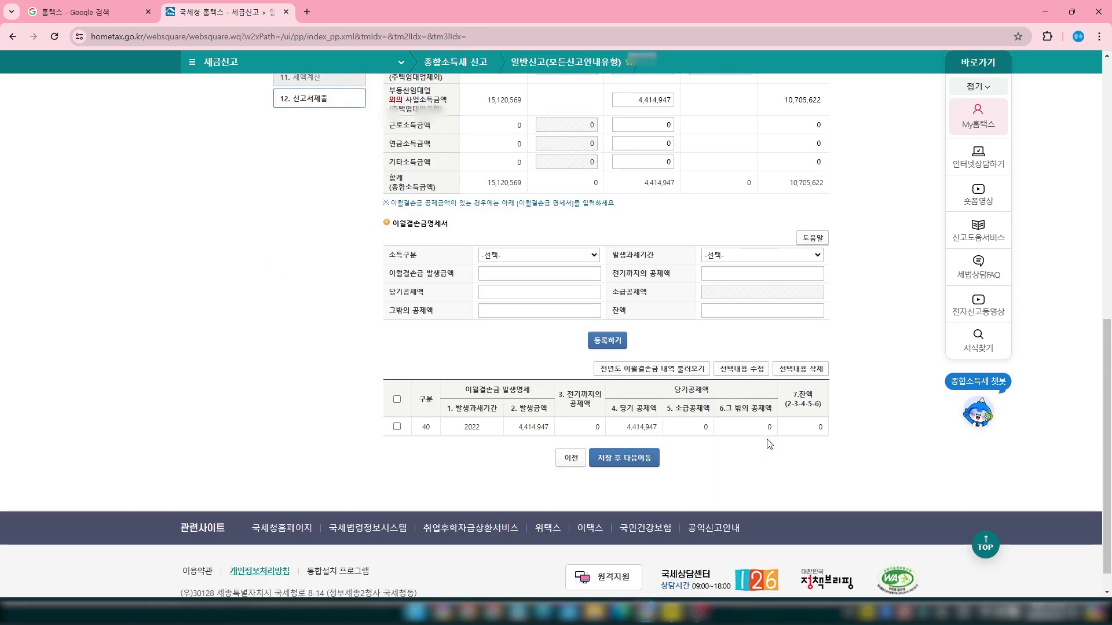
# Step: Load the prior-year carried-forward loss records and apply the 2022 entry, replacing the previously registered one
pyautogui.click(661, 373)
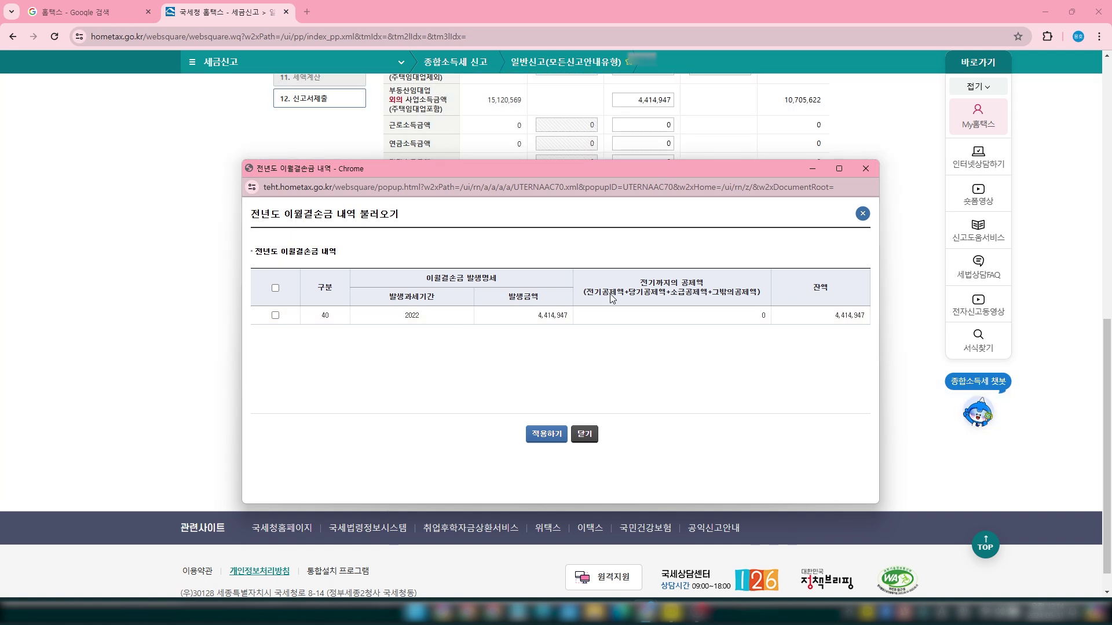
pyautogui.click(275, 315)
pyautogui.click(544, 434)
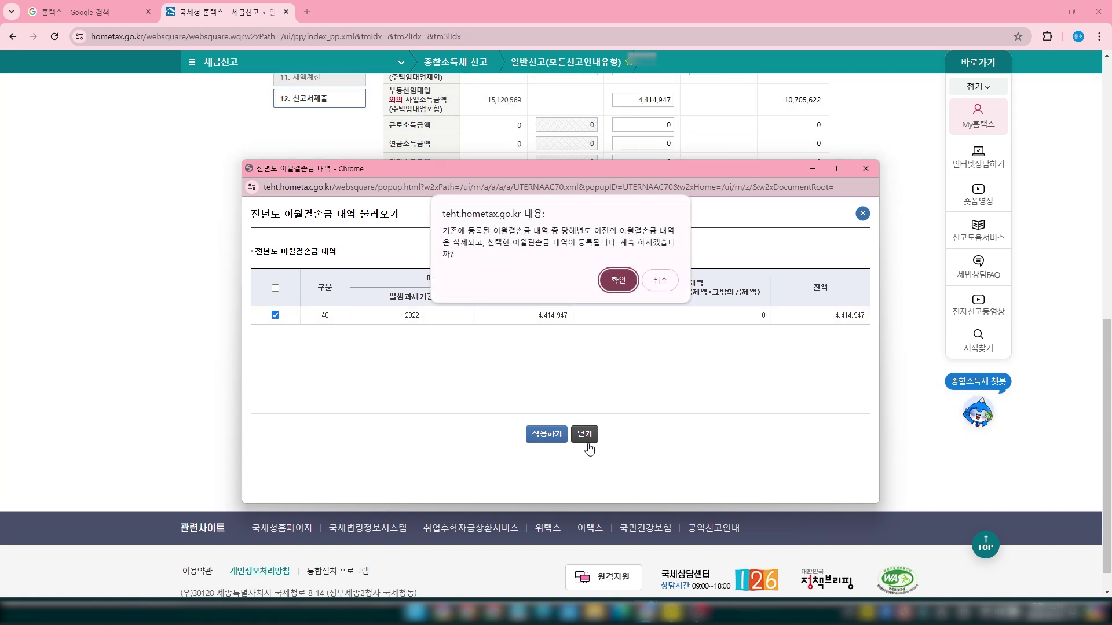
pyautogui.click(617, 280)
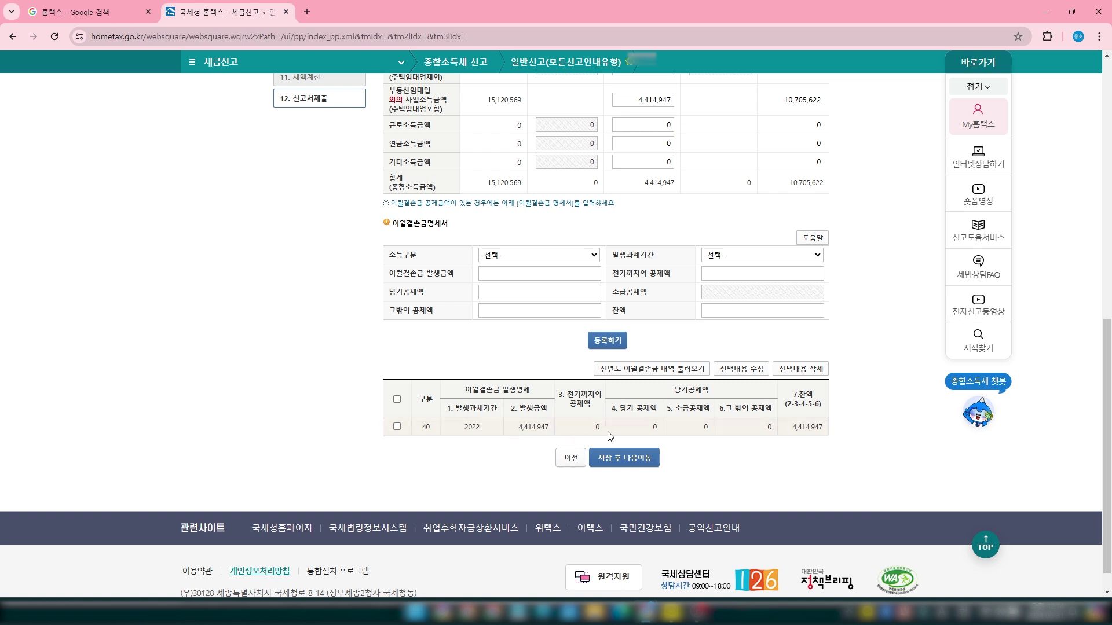
# Step: Edit the 2022 carried-forward loss entry, set its current-period deduction (당기공제액) to 4,414,947 and register it
pyautogui.click(396, 427)
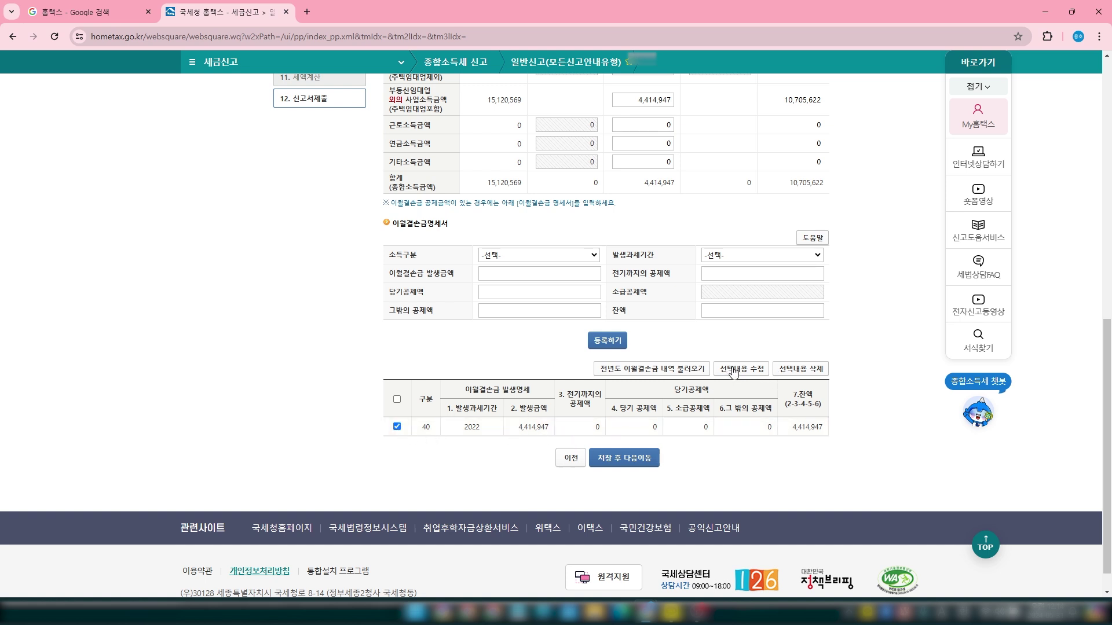
pyautogui.click(729, 371)
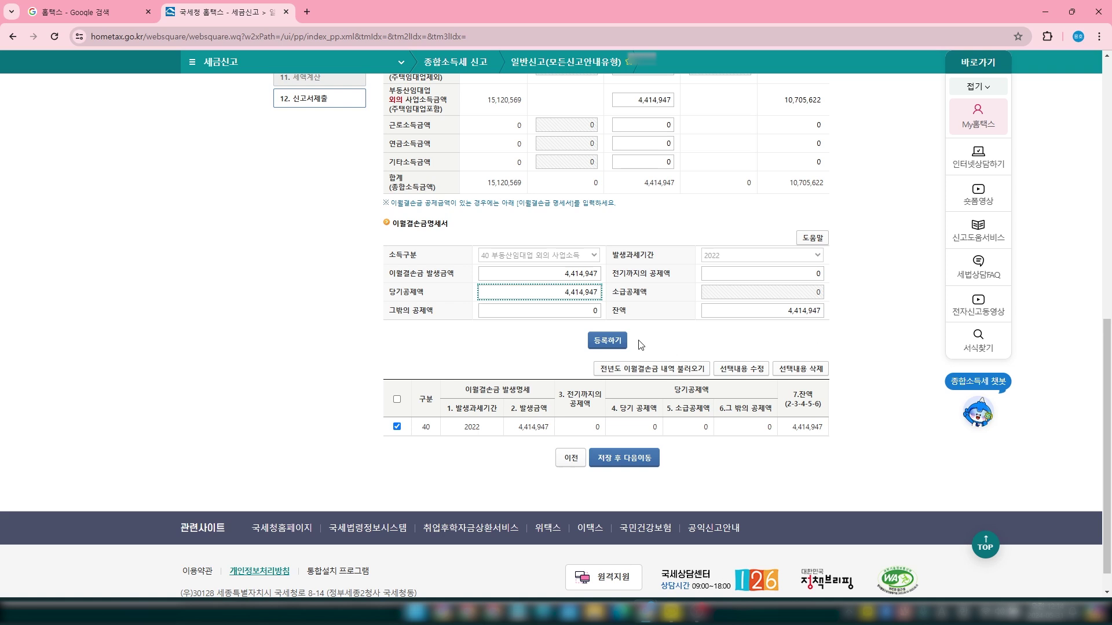
pyautogui.click(873, 319)
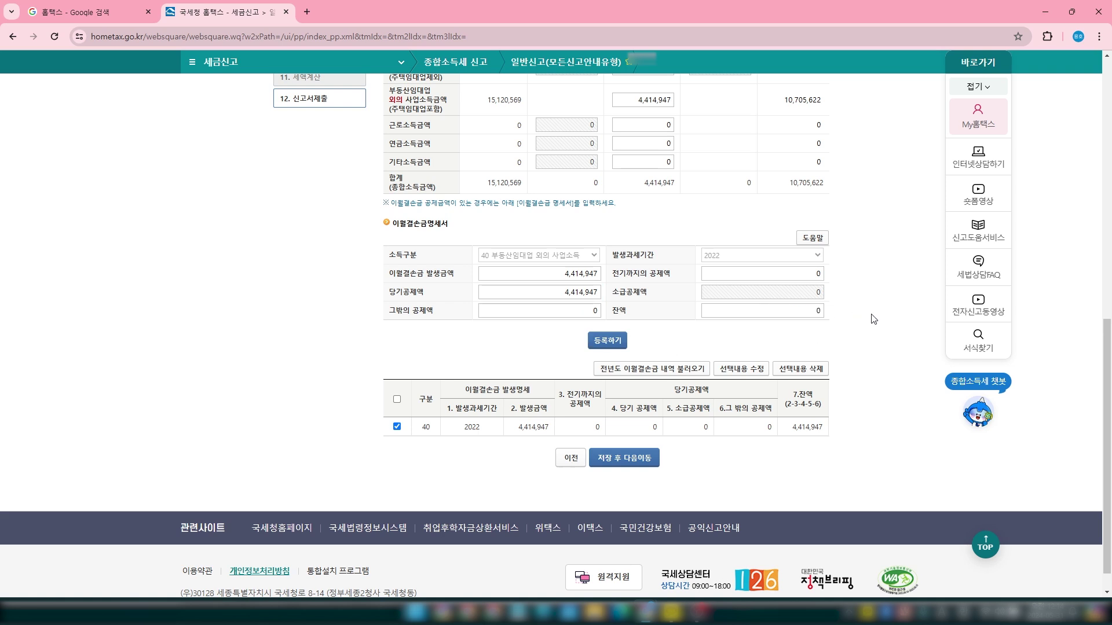
pyautogui.click(606, 341)
pyautogui.click(655, 120)
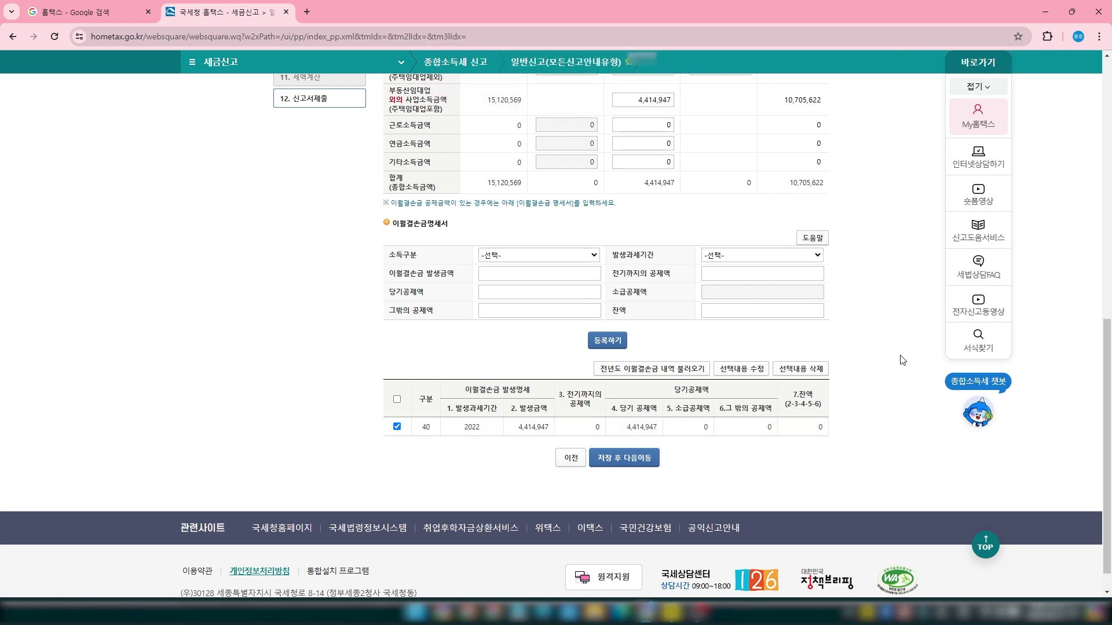
# Step: Re-enter the carried-forward loss deduction of 4,414,947 for non-rental business income (부동산임대업 외의 사업소득금액) in the loss deduction table
pyautogui.scroll(2, 871, 399)
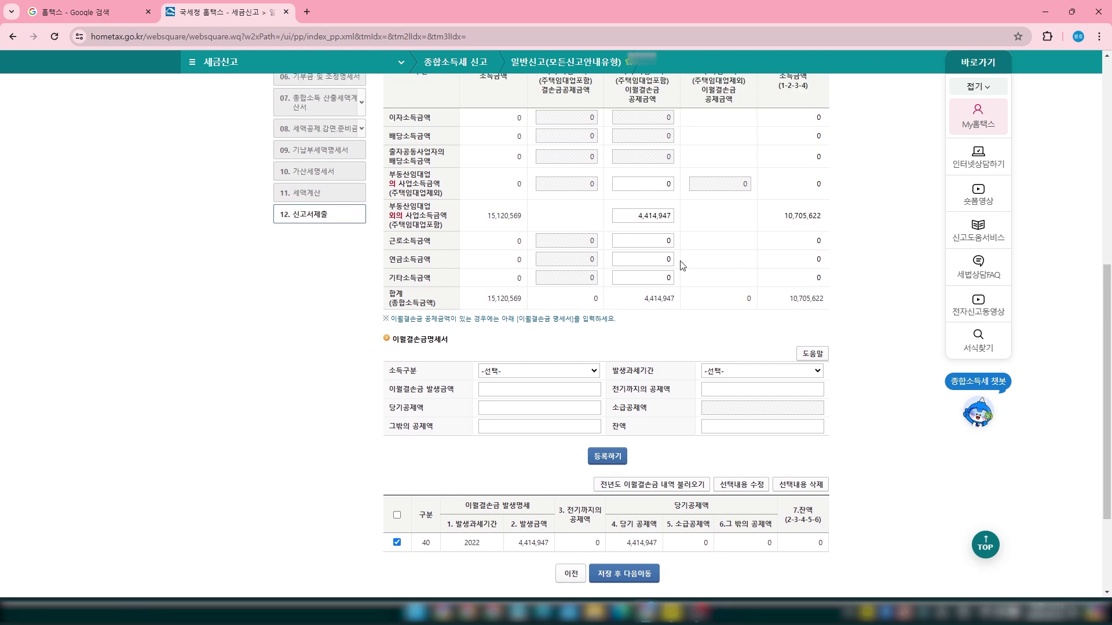
pyautogui.scroll(1, 690, 343)
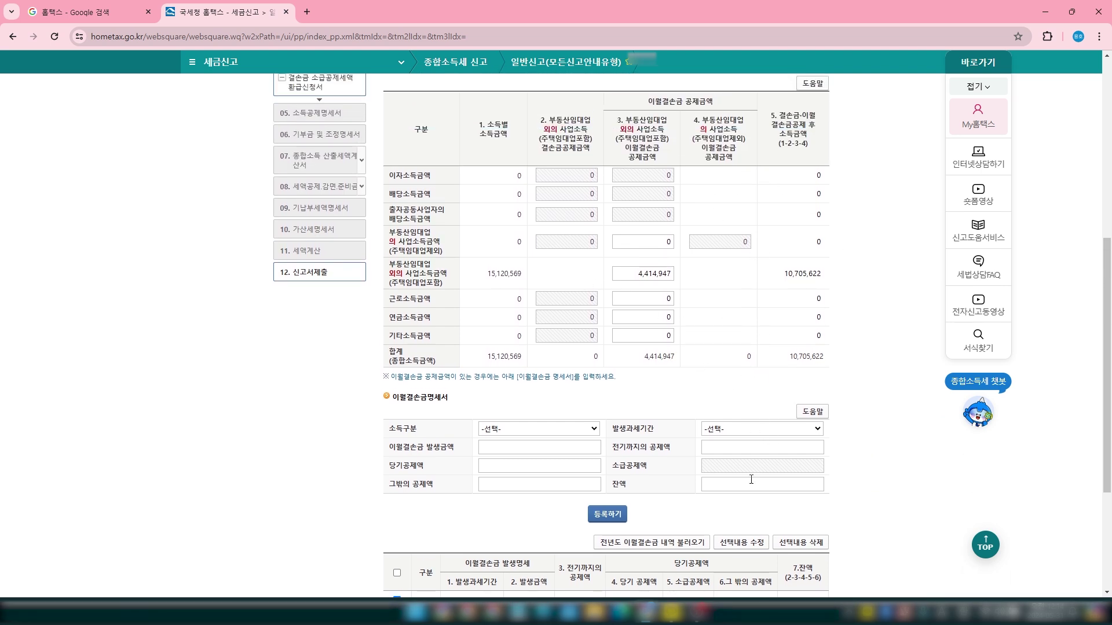
pyautogui.scroll(-1, 771, 371)
pyautogui.scroll(1, 737, 364)
pyautogui.click(629, 273)
pyautogui.write('0')
pyautogui.scroll(-3, 701, 336)
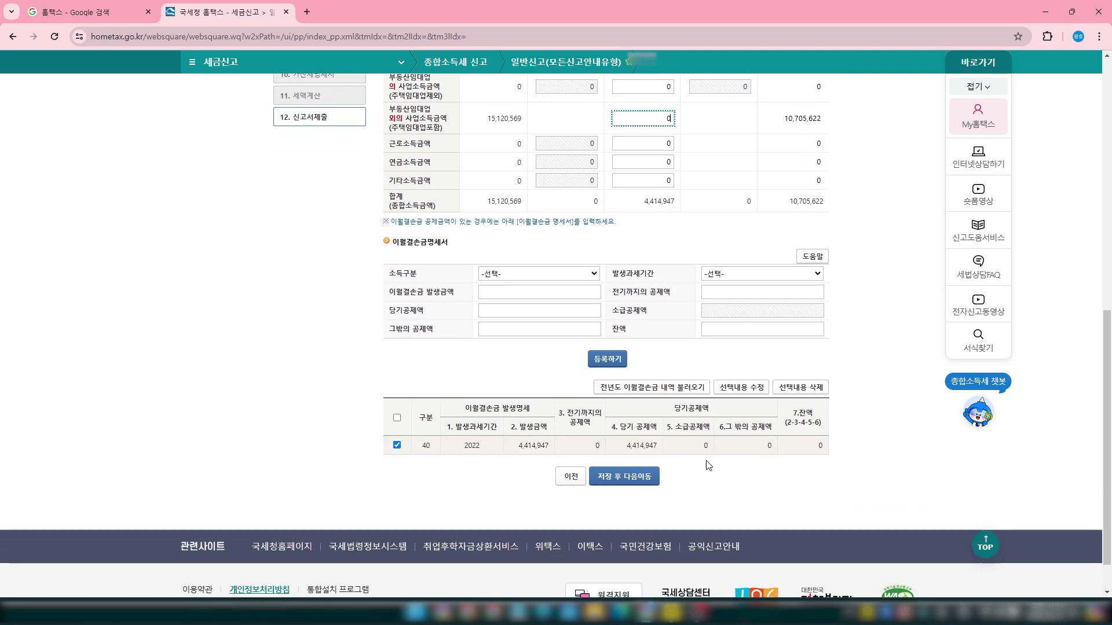
pyautogui.scroll(2, 648, 435)
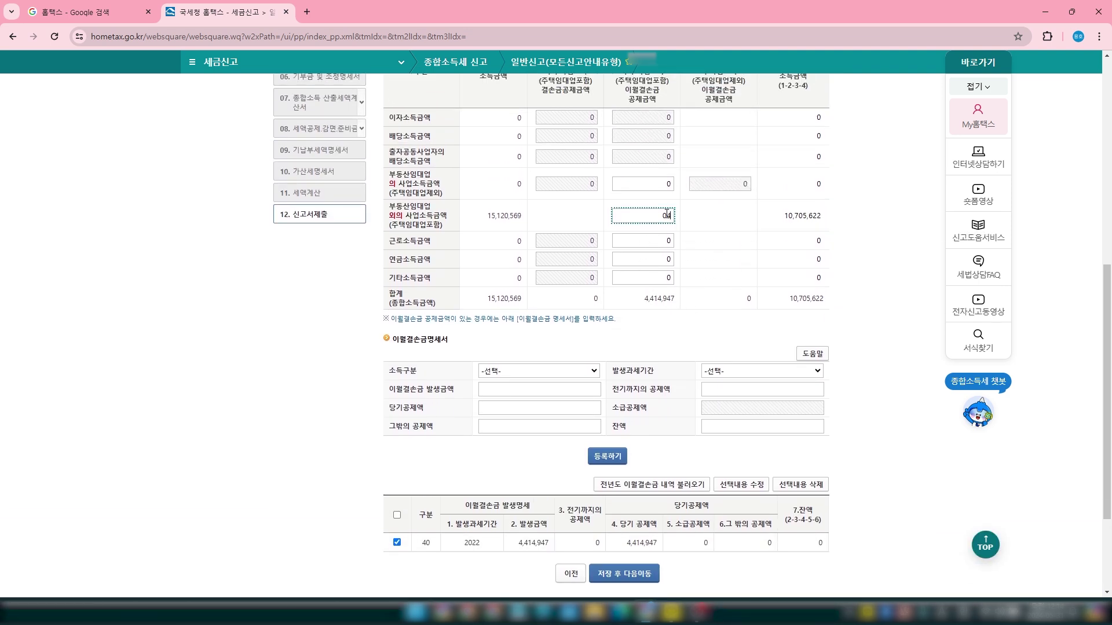
# Step: Save the total income and loss deduction page and proceed to the loss carryback refund application (결손금 소급공제세액 환급신청서)
pyautogui.scroll(-3, 667, 214)
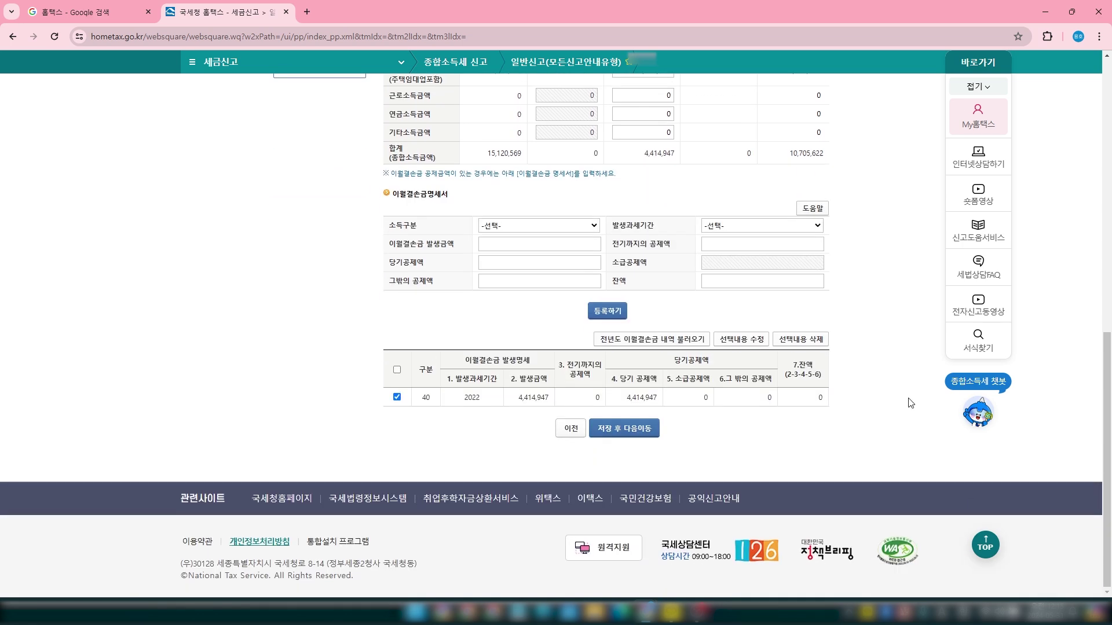
pyautogui.click(607, 429)
pyautogui.click(613, 110)
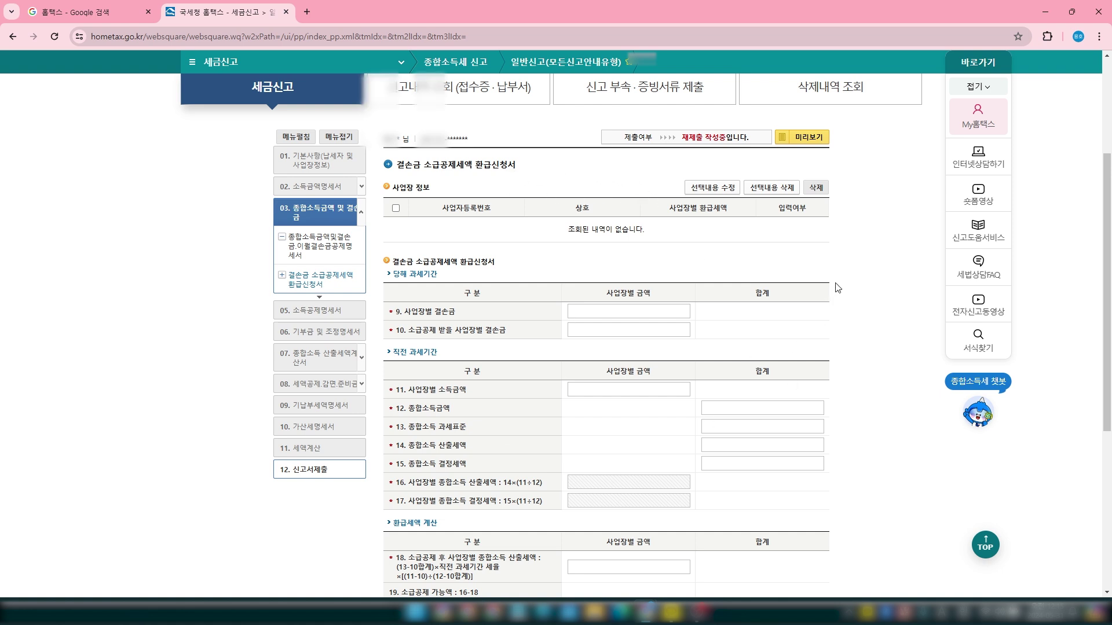
# Step: Leave the loss carryback refund application (결손금 소급공제세액 환급신청서) blank, save it and proceed to the income deduction statement (소득공제명세서)
pyautogui.scroll(-1, 834, 293)
pyautogui.scroll(1, 831, 271)
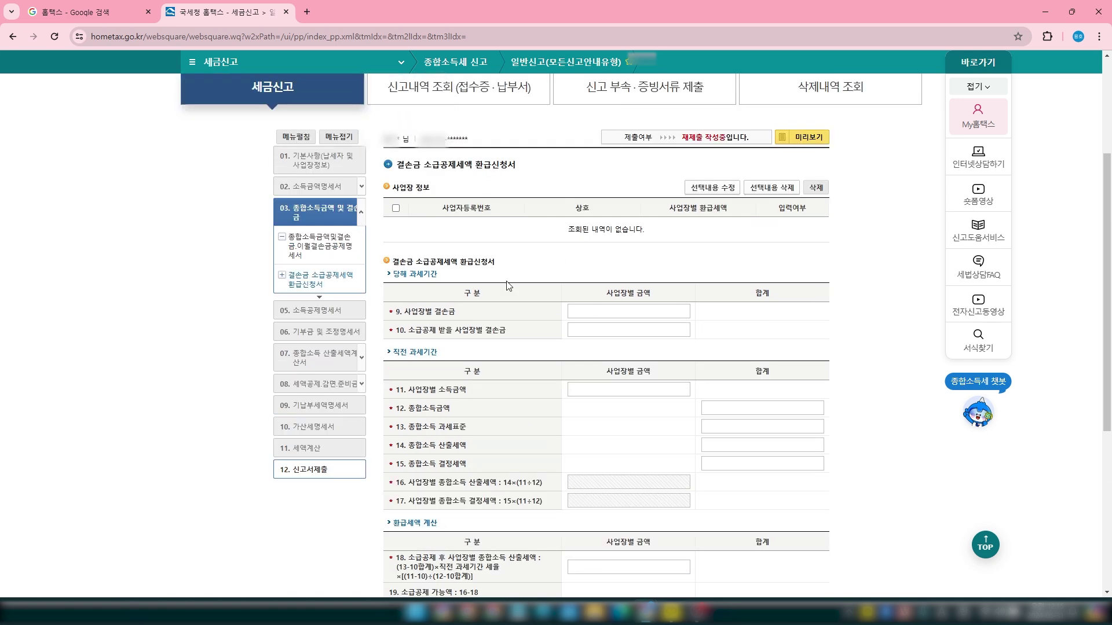
pyautogui.scroll(-5, 702, 369)
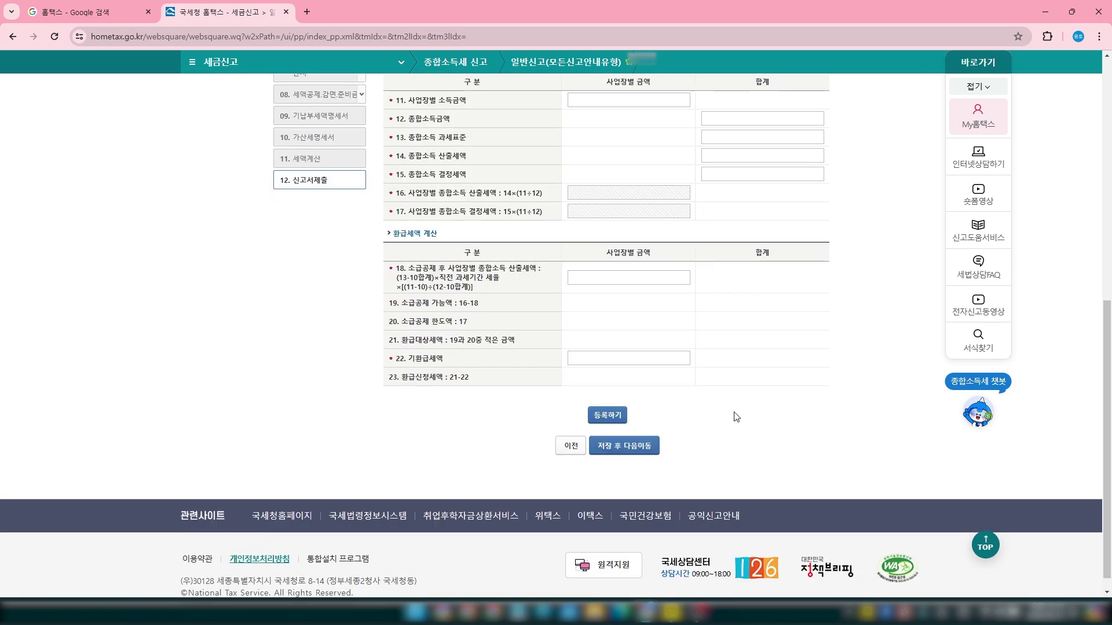
pyautogui.scroll(4, 817, 426)
pyautogui.scroll(-4, 753, 451)
pyautogui.click(628, 447)
pyautogui.click(613, 114)
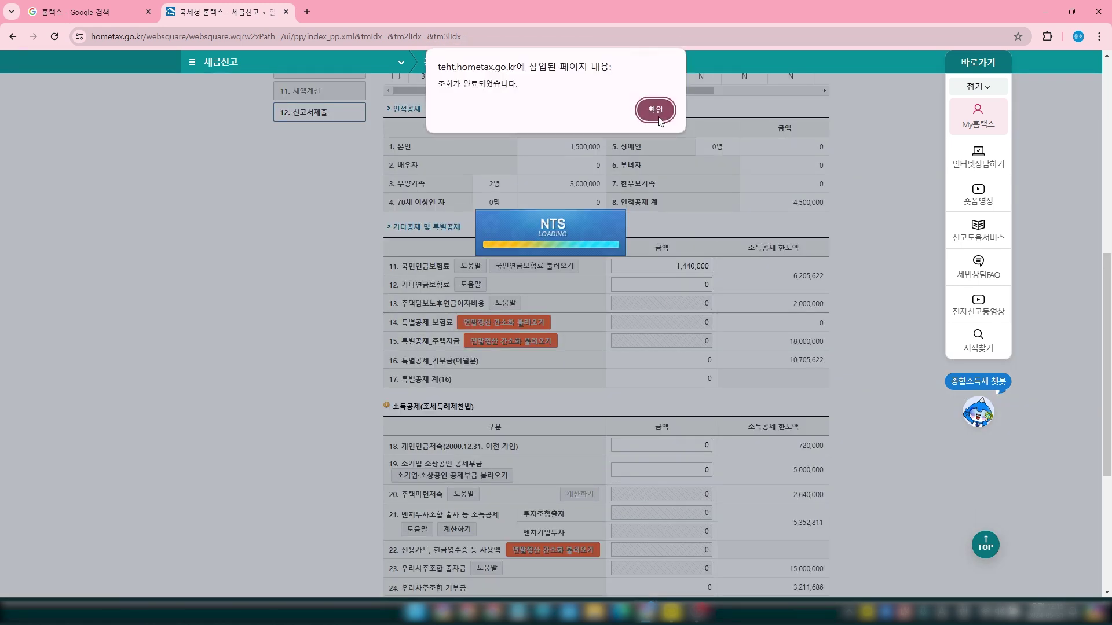
pyautogui.press('Return')
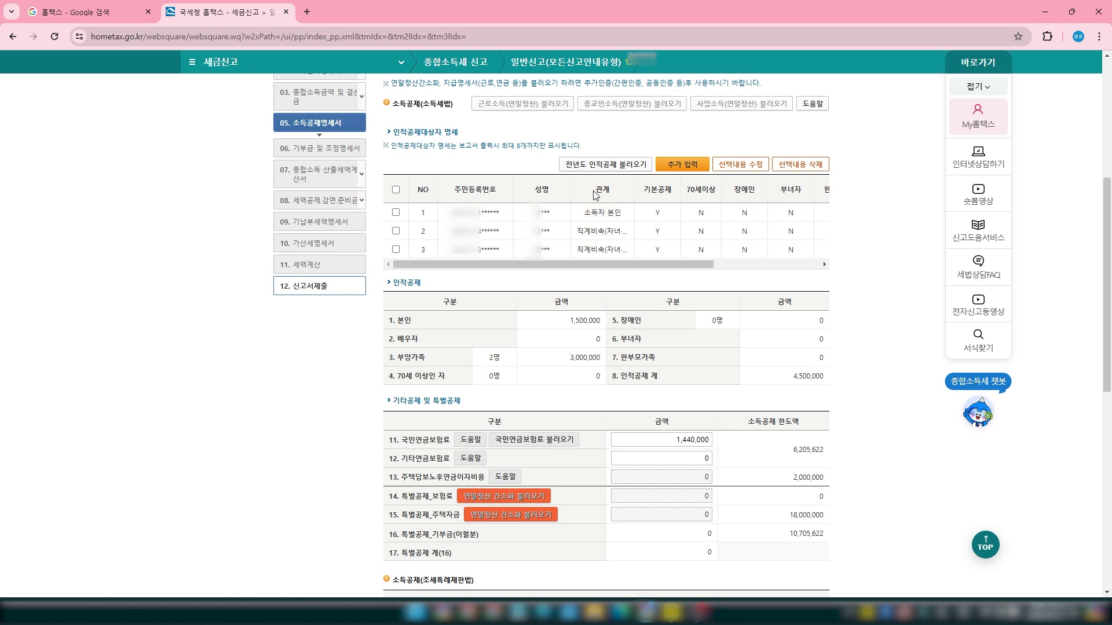
# Step: Look over the dependents in the prior-year personal deduction records (전년도 인적공제) and close the list without applying any
pyautogui.click(603, 166)
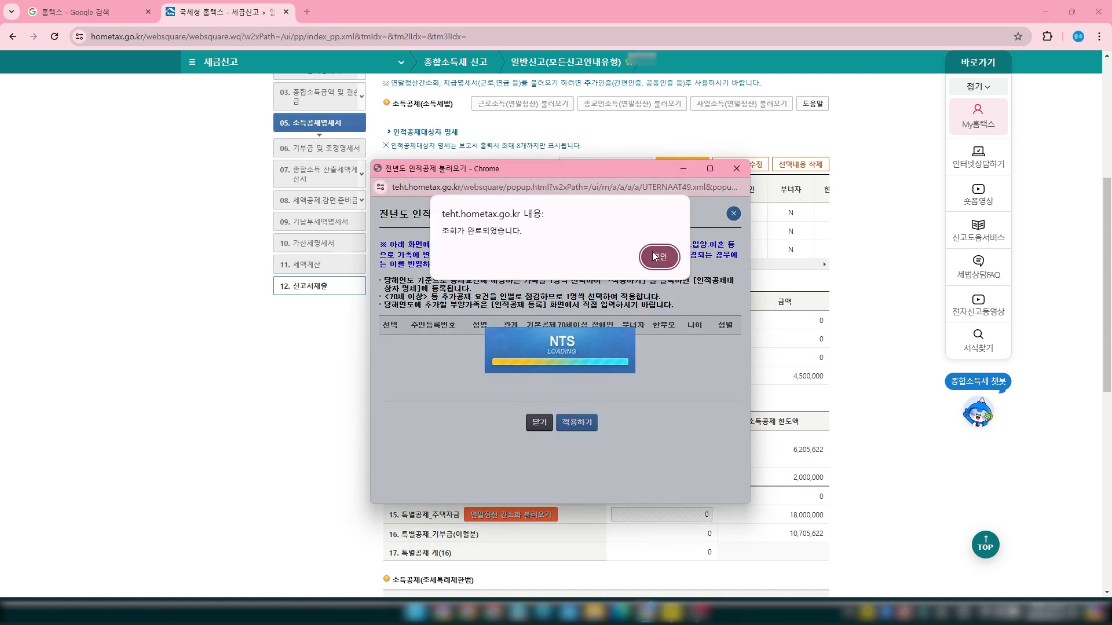
pyautogui.click(657, 255)
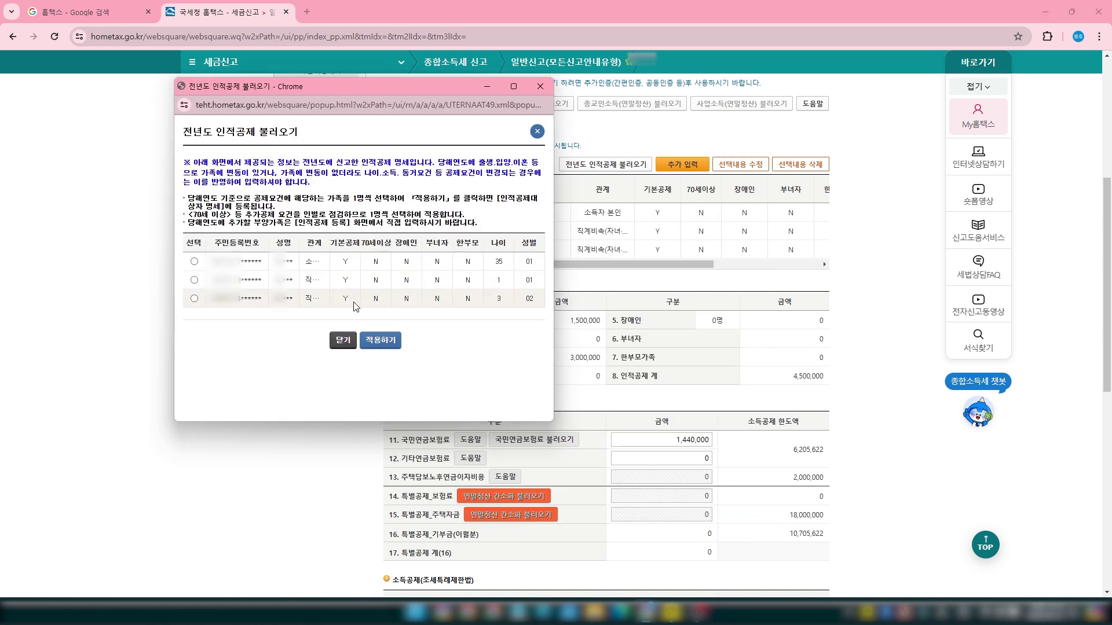
pyautogui.click(194, 281)
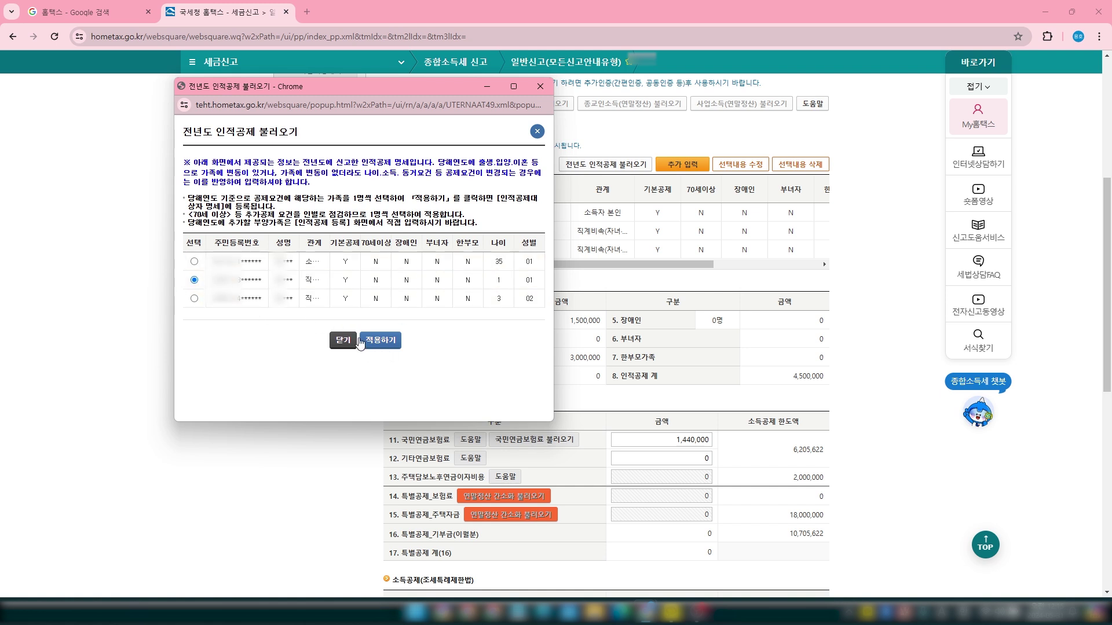
pyautogui.click(194, 298)
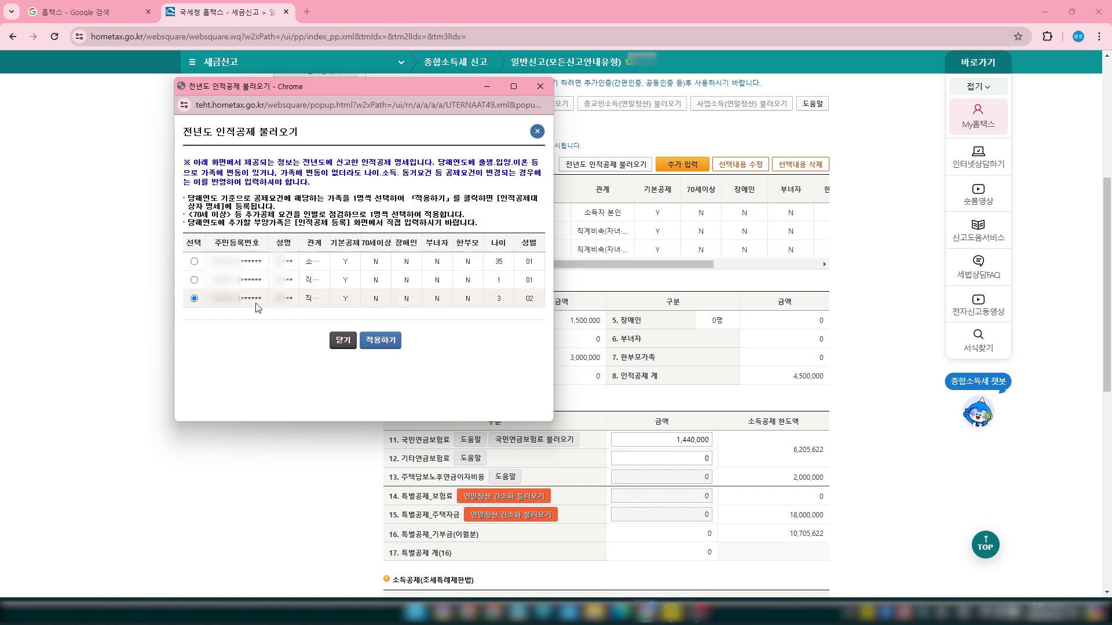
pyautogui.click(548, 85)
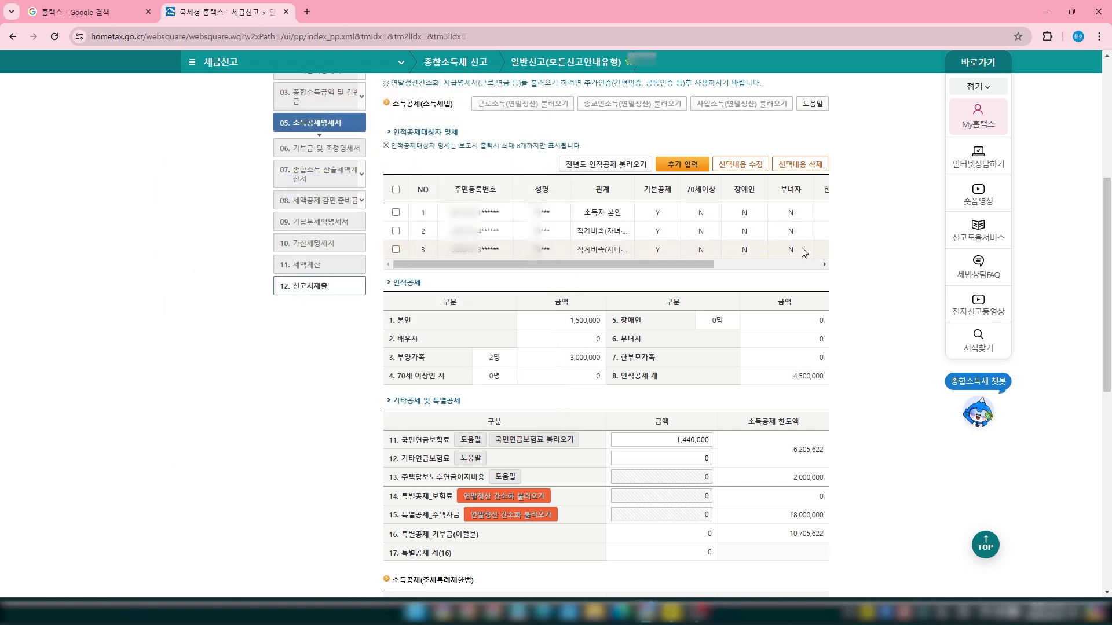
# Step: Open the entry form for an additional personal deduction and load the national pension premiums (국민연금보험료)
pyautogui.click(684, 165)
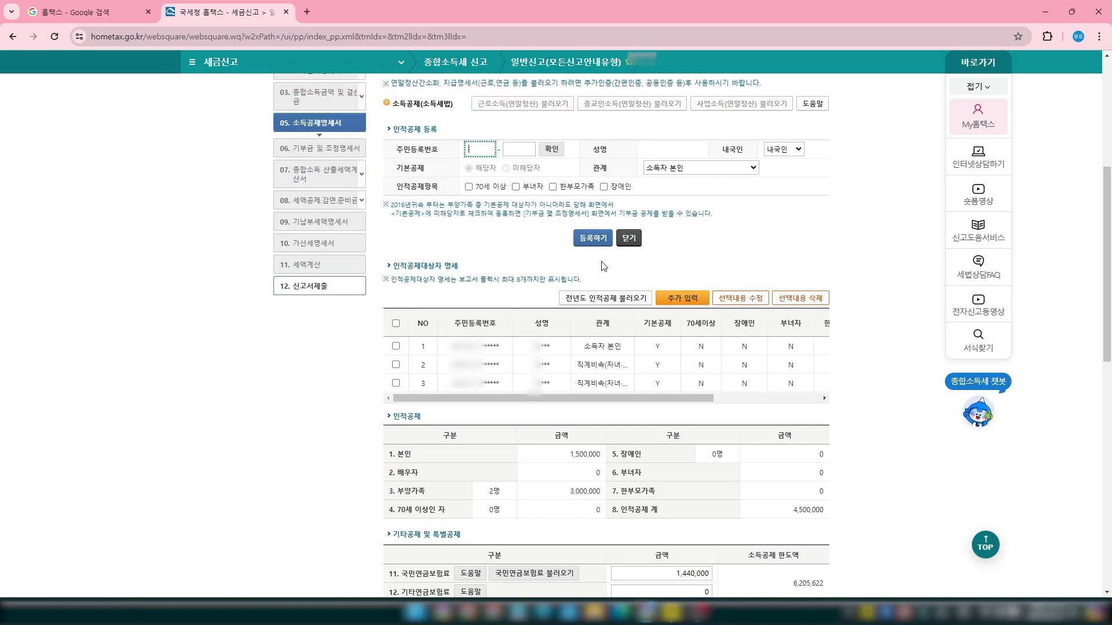
pyautogui.scroll(-5, 862, 218)
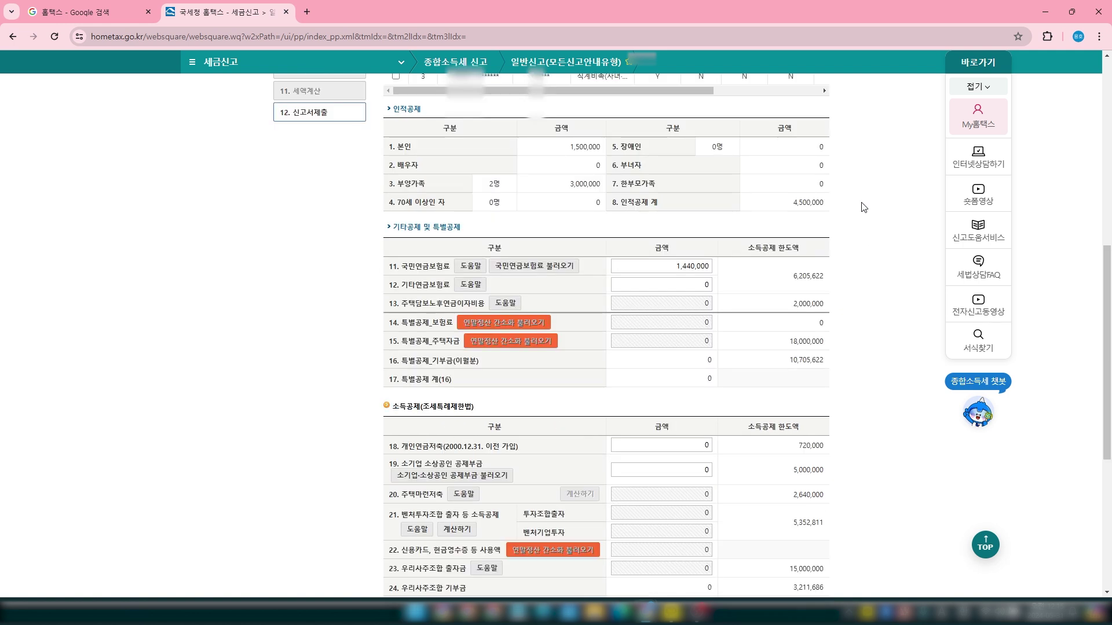
pyautogui.click(538, 270)
pyautogui.click(614, 132)
# Step: Review the remaining income deduction items, then save the income deduction statement and move on
pyautogui.scroll(-1, 836, 288)
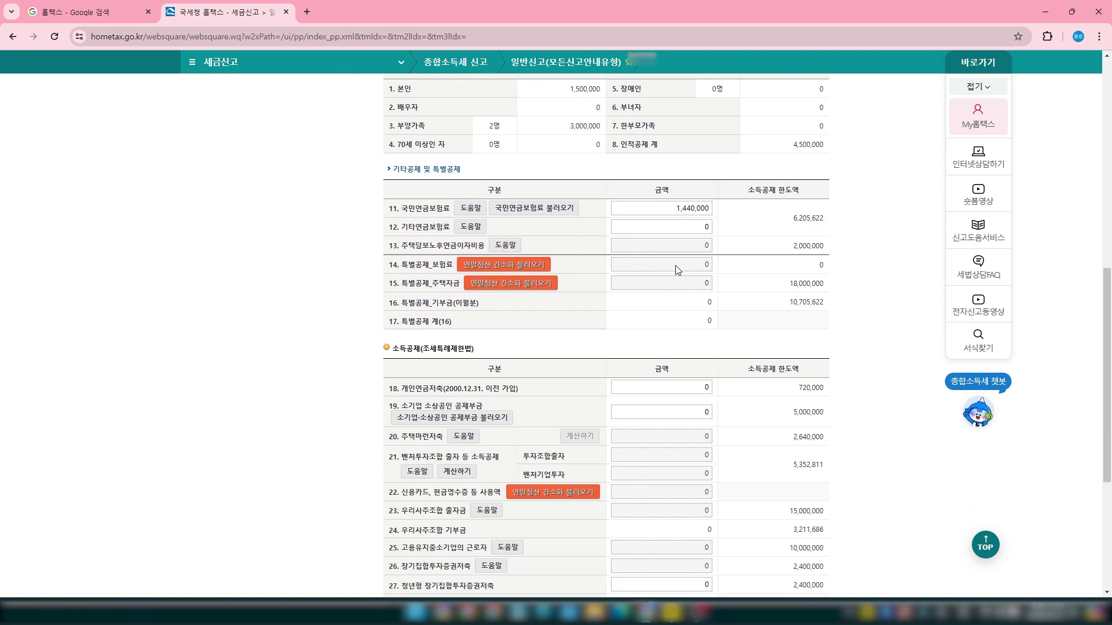
pyautogui.scroll(-1, 747, 324)
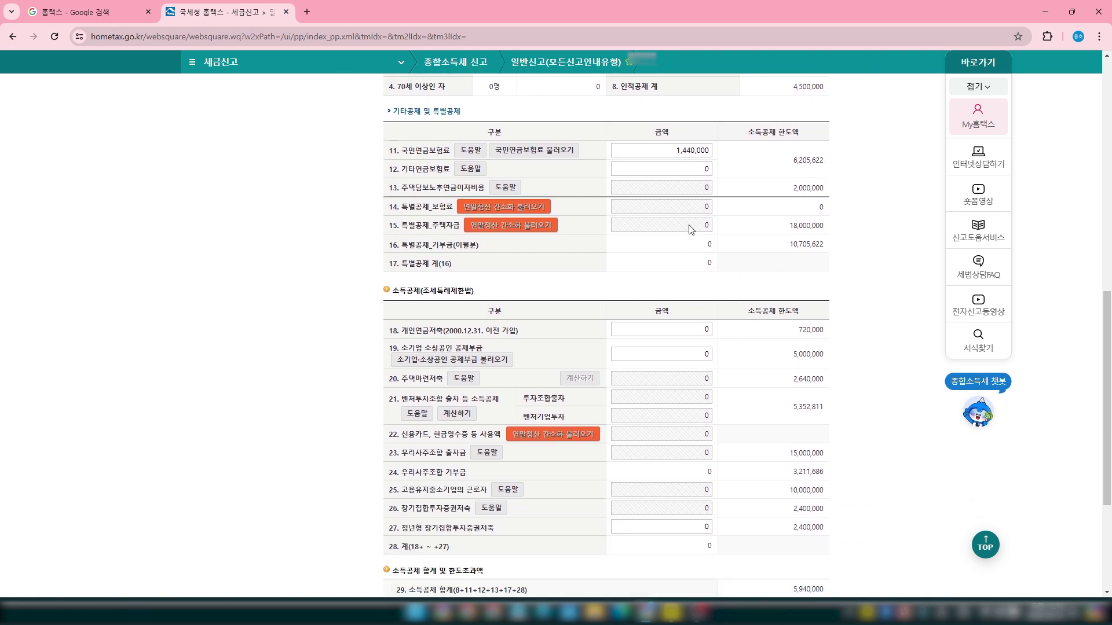
pyautogui.scroll(-1, 701, 290)
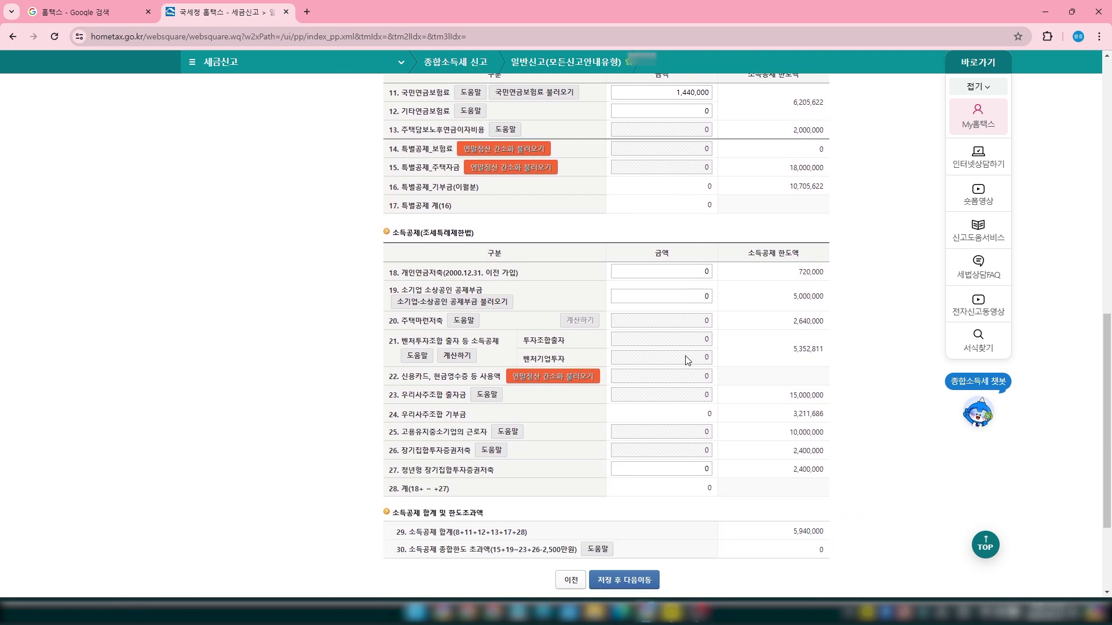
pyautogui.scroll(-1, 659, 361)
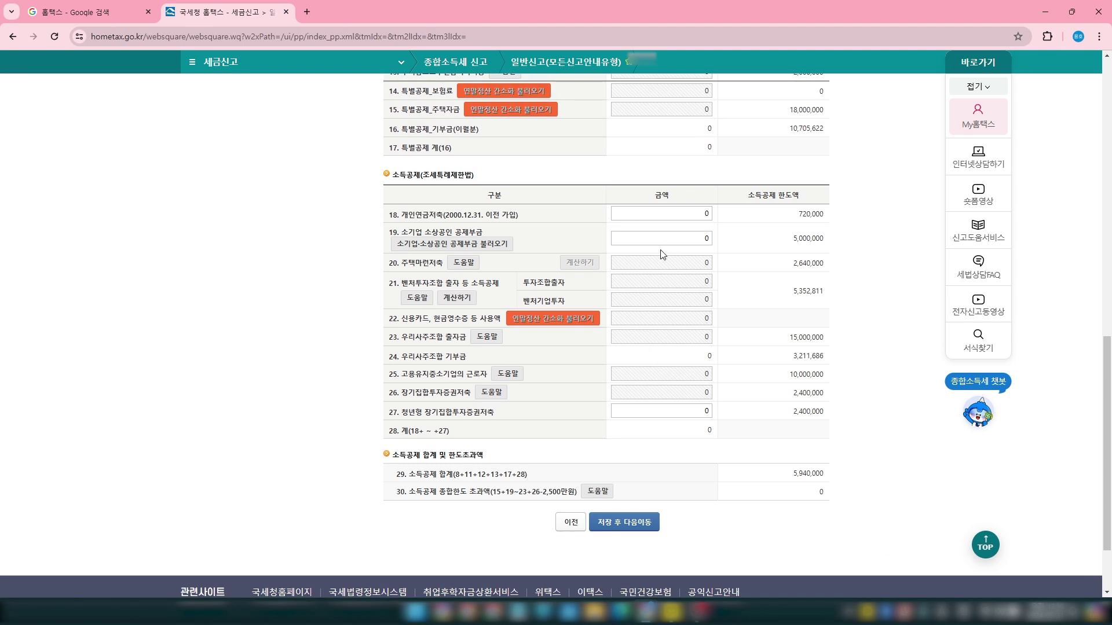
pyautogui.click(637, 524)
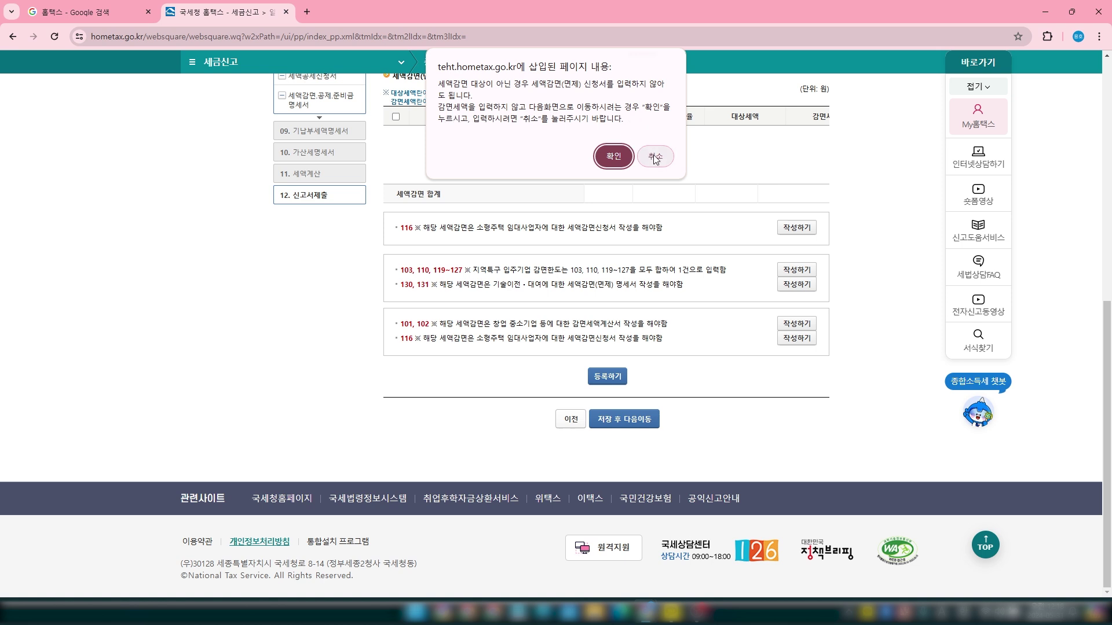
# Step: Skip the tax reduction and tax credit applications without entries and continue to the reduction, credit and reserve statement (세액감면·공제 준비금 명세서)
pyautogui.click(606, 161)
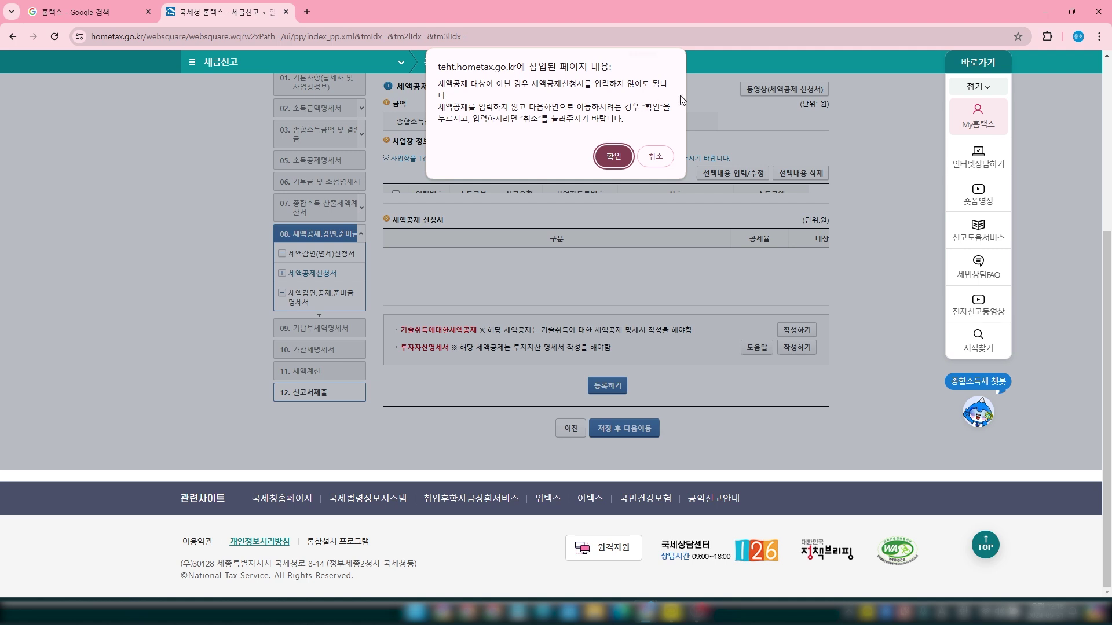
pyautogui.click(614, 157)
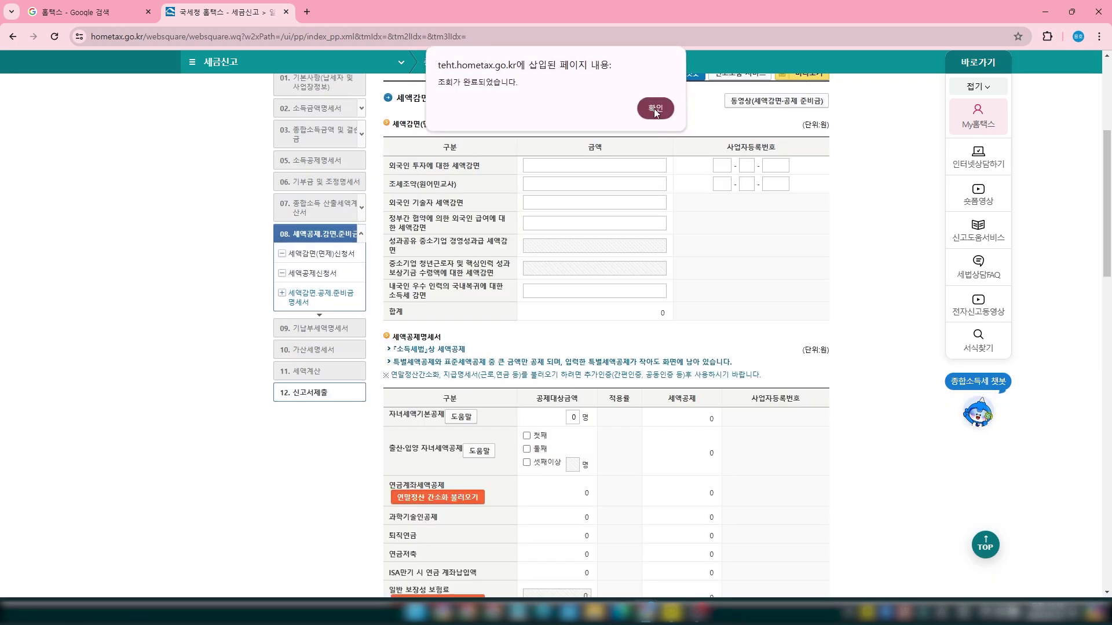
pyautogui.click(655, 112)
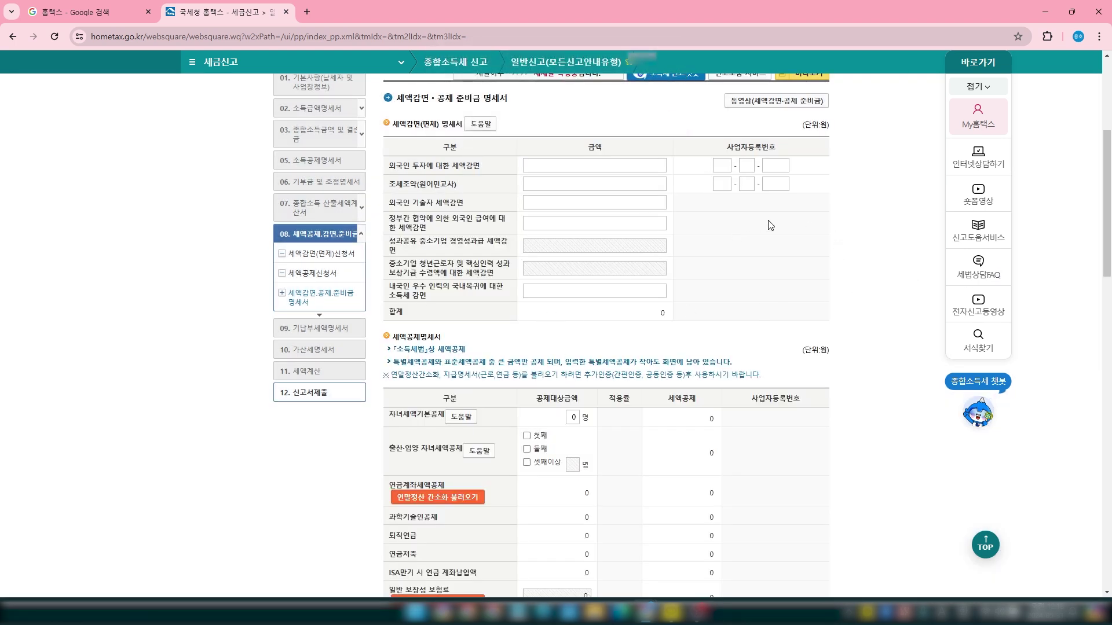
# Step: Try claiming the birth and adoption child tax credit (출산·입양 자녀세액공제) for the first child (첫째), and clear the selection again
pyautogui.scroll(-2, 770, 225)
pyautogui.scroll(3, 759, 234)
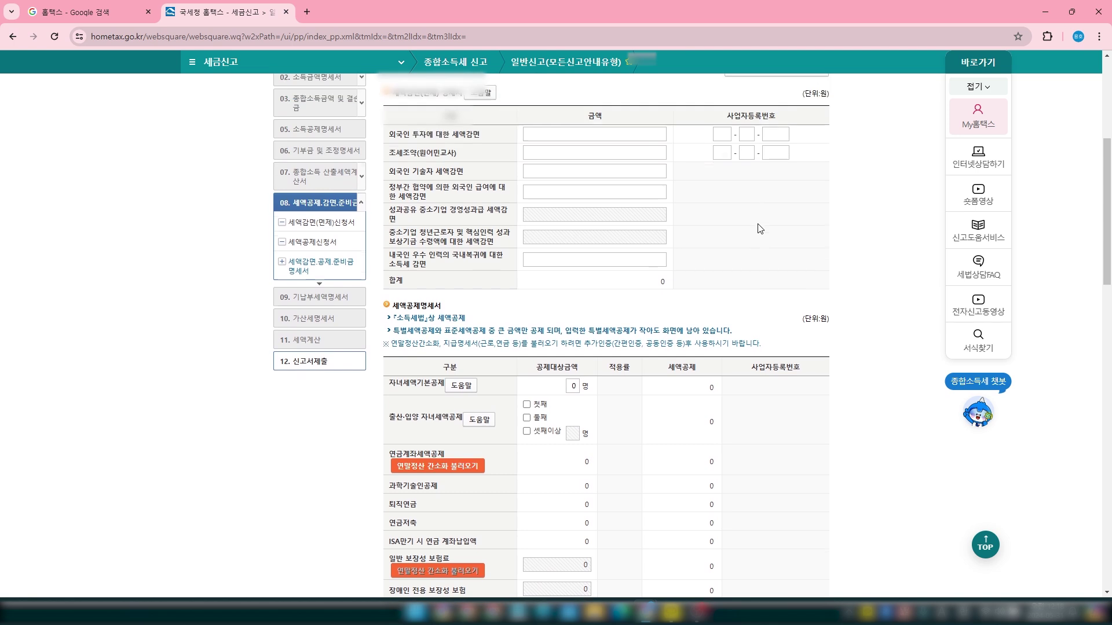
pyautogui.scroll(-2, 689, 302)
pyautogui.scroll(-3, 687, 302)
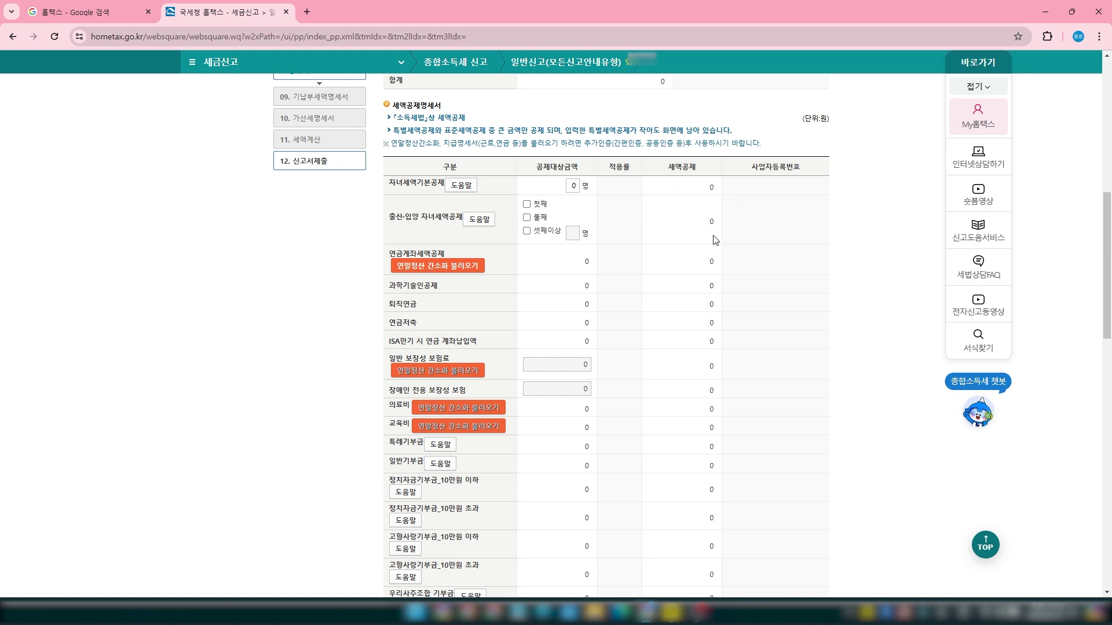
pyautogui.click(526, 204)
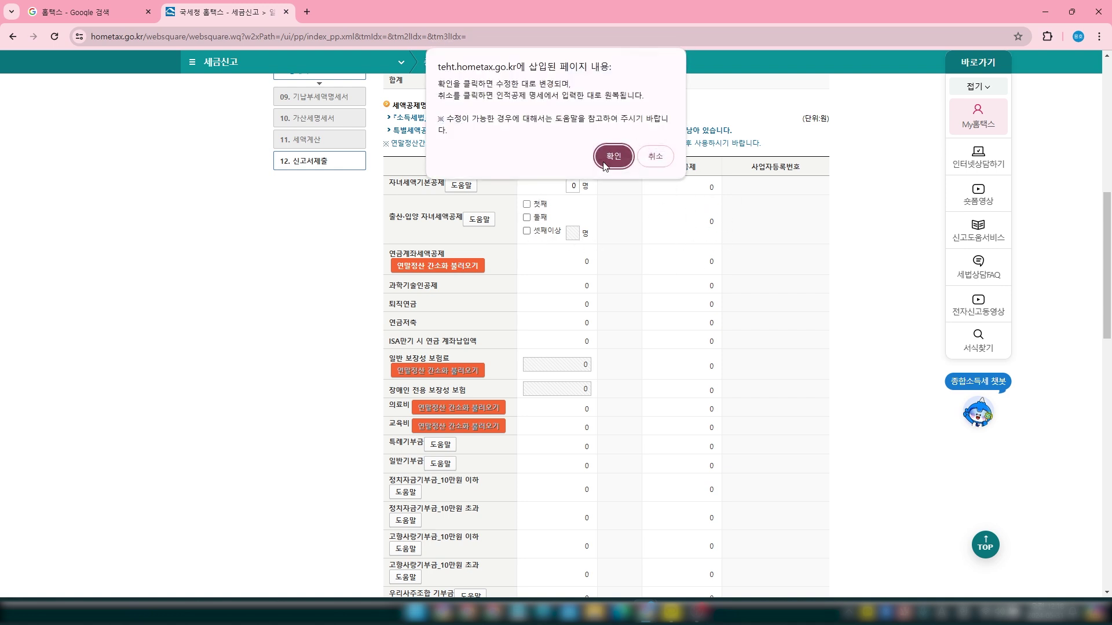
pyautogui.click(612, 157)
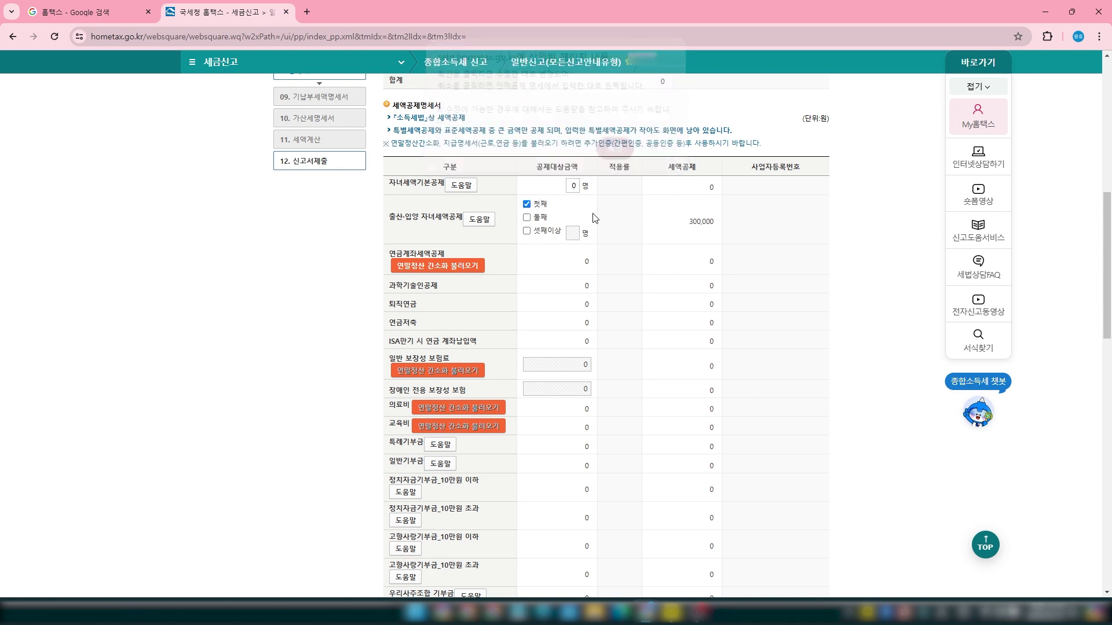
pyautogui.click(527, 204)
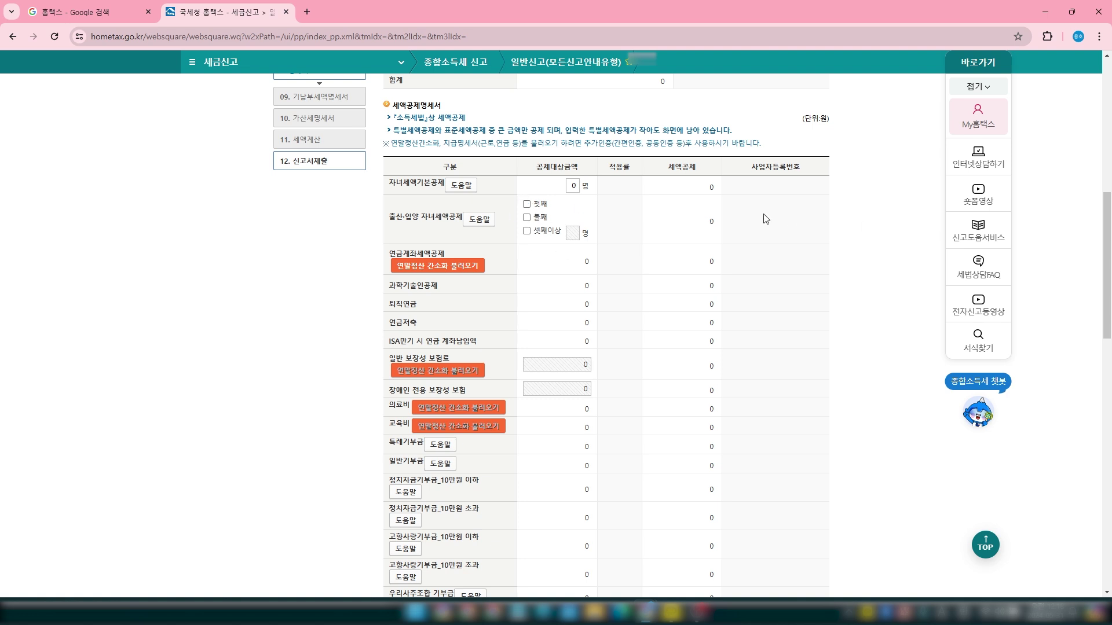
# Step: Examine the tax credit items, including the standard credit, donations and electronic filing credit, through to the reserve statement section (준비금명세서)
pyautogui.scroll(-1, 724, 226)
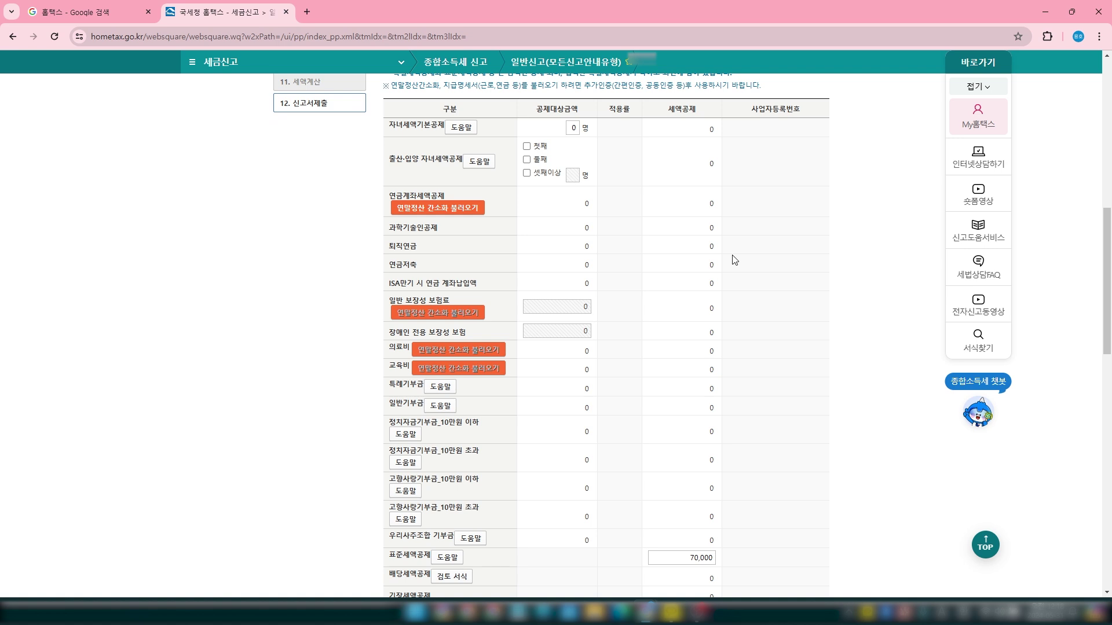
pyautogui.scroll(-4, 744, 254)
pyautogui.scroll(2, 553, 223)
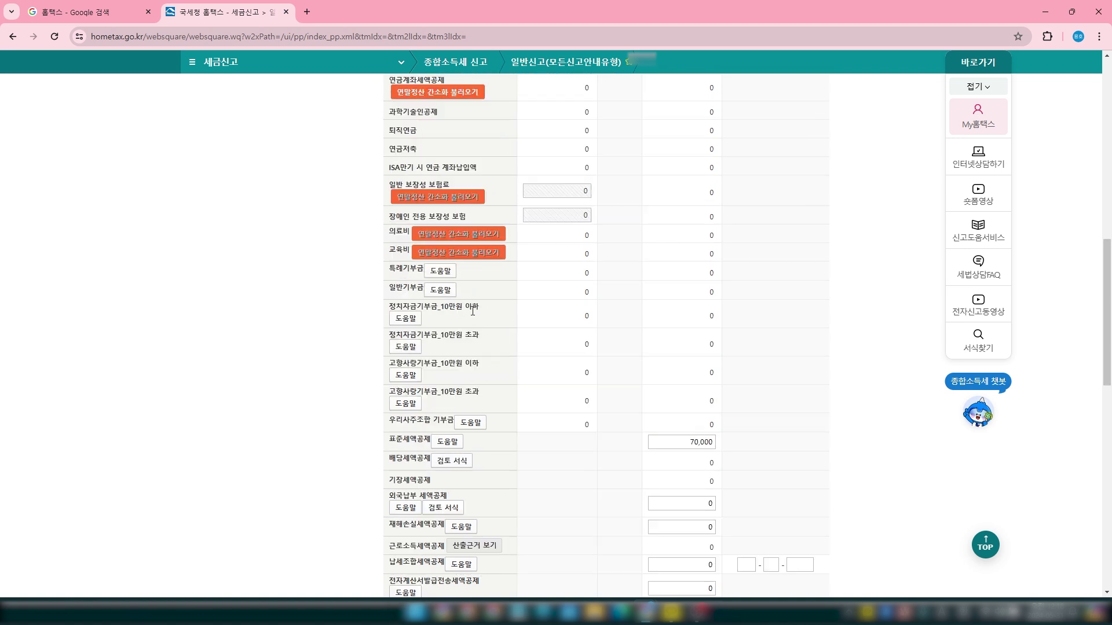
pyautogui.scroll(1, 445, 326)
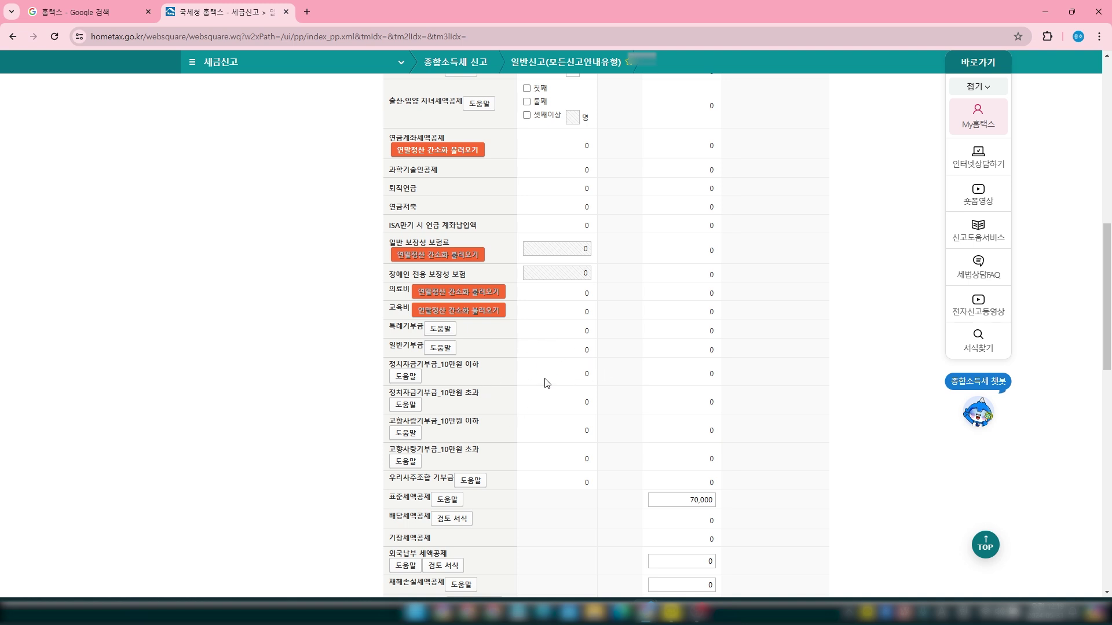
pyautogui.scroll(-3, 762, 368)
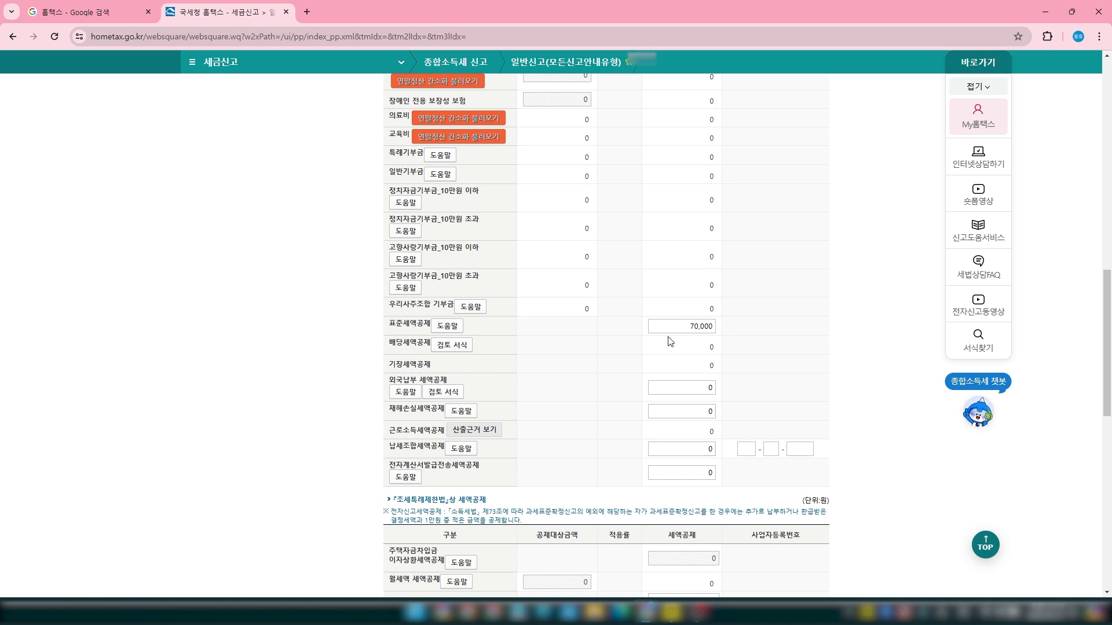
pyautogui.scroll(-2, 805, 364)
pyautogui.scroll(-3, 796, 329)
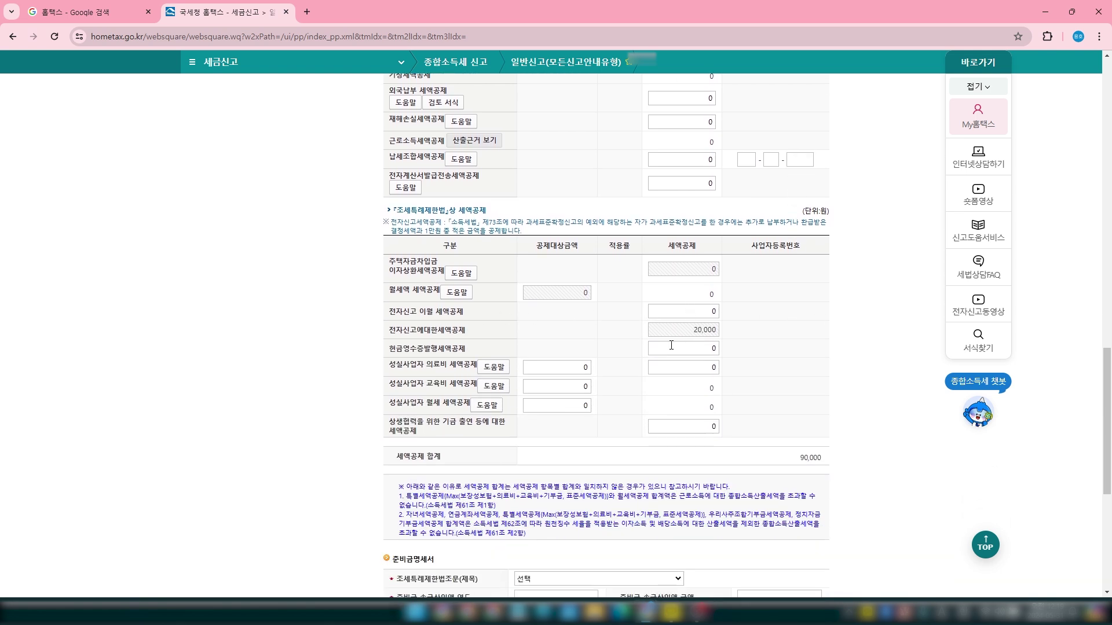
pyautogui.scroll(-3, 847, 323)
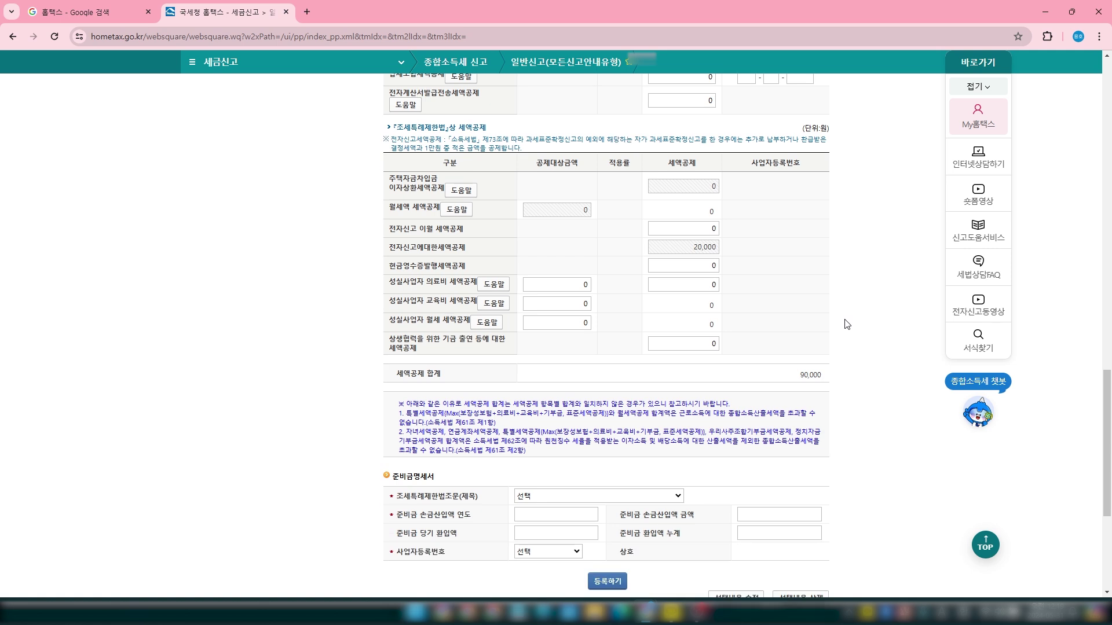
pyautogui.scroll(-2, 853, 277)
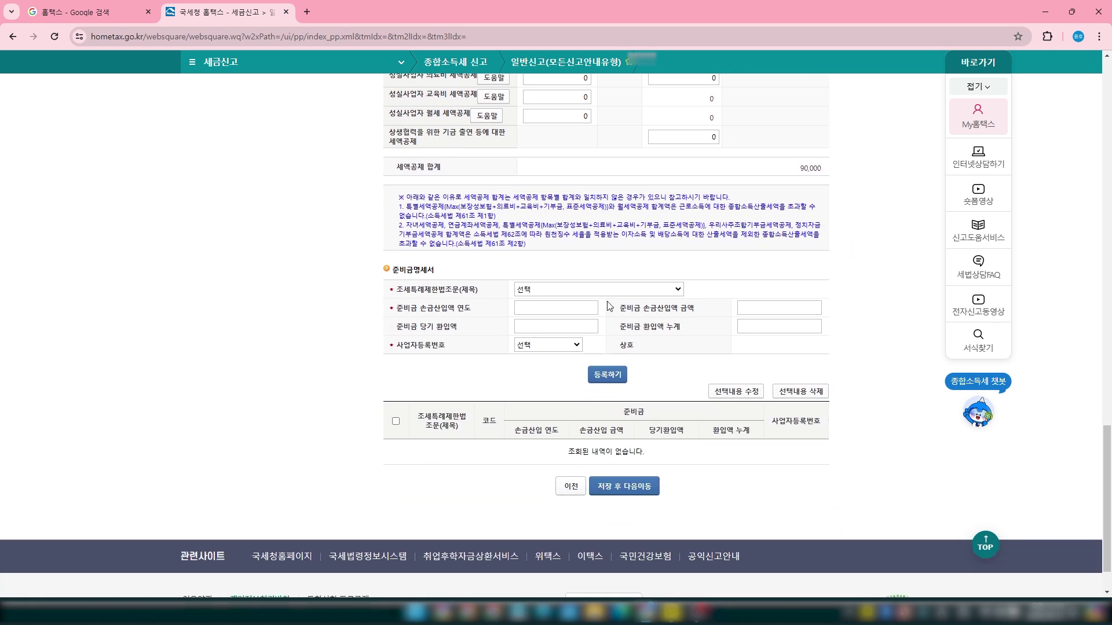
# Step: Save the reduction, credit and reserve statement and review the prepaid tax statement (기납부세액명세서)
pyautogui.scroll(-1, 609, 306)
pyautogui.click(632, 435)
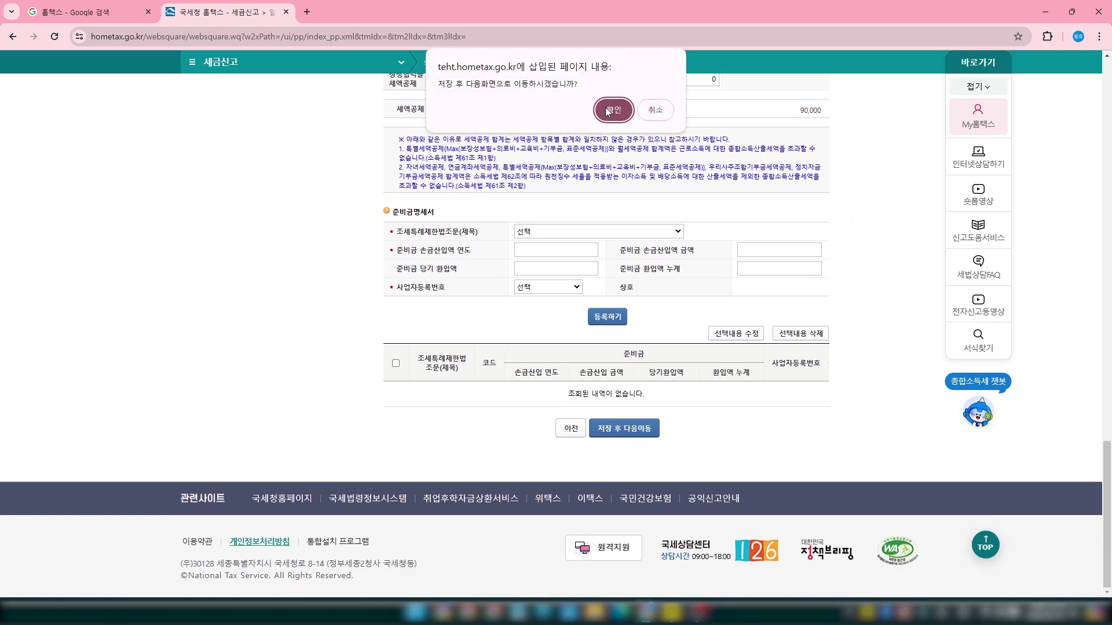
pyautogui.click(608, 111)
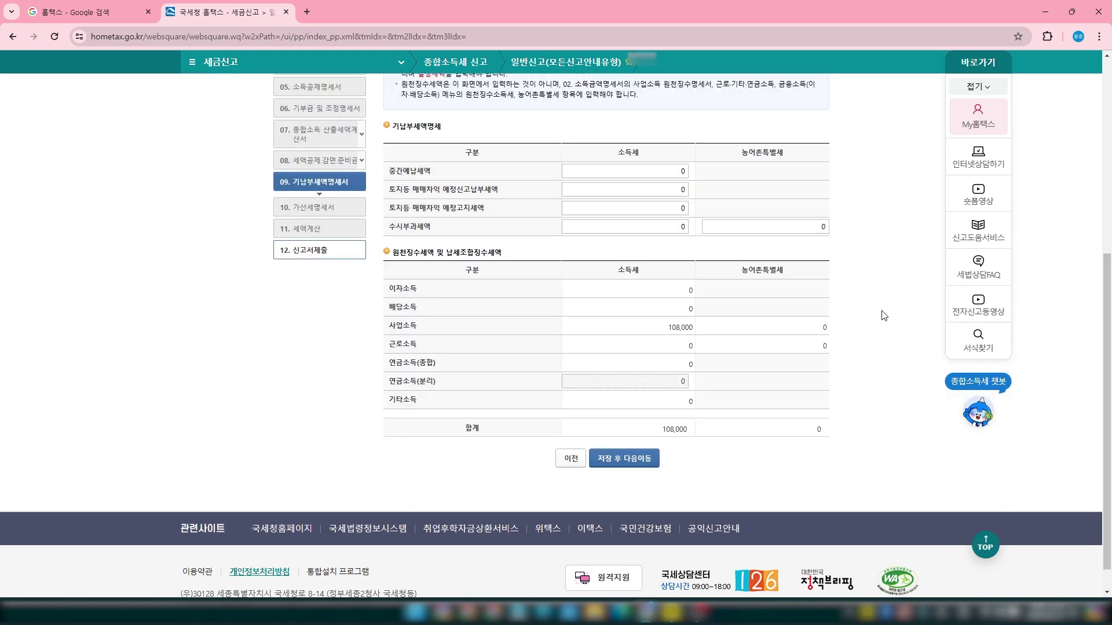
pyautogui.scroll(2, 882, 316)
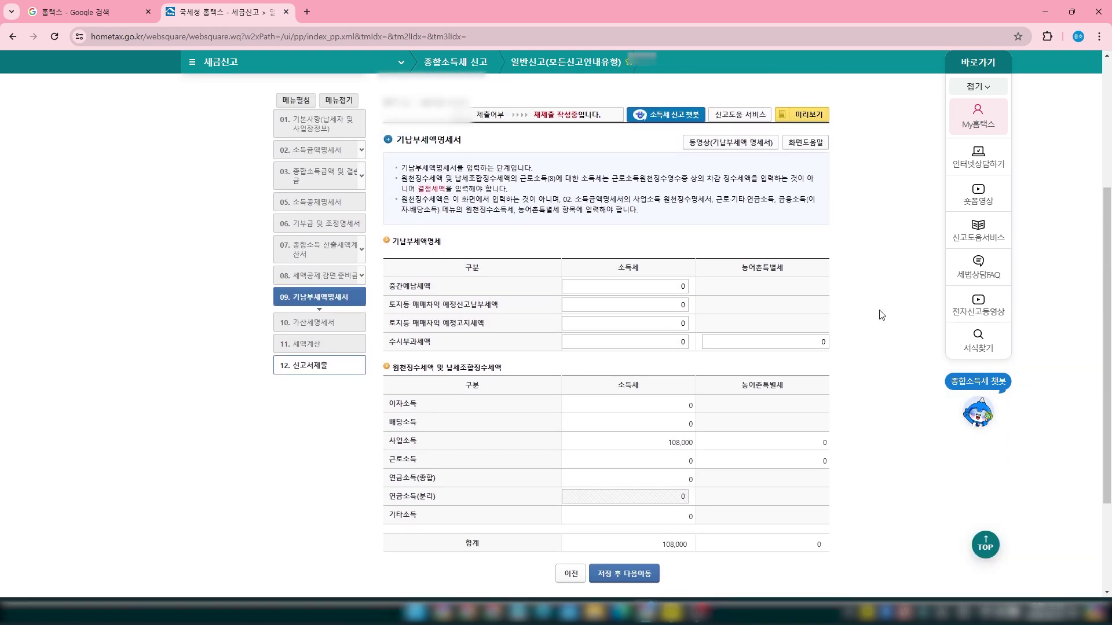
pyautogui.scroll(-2, 882, 315)
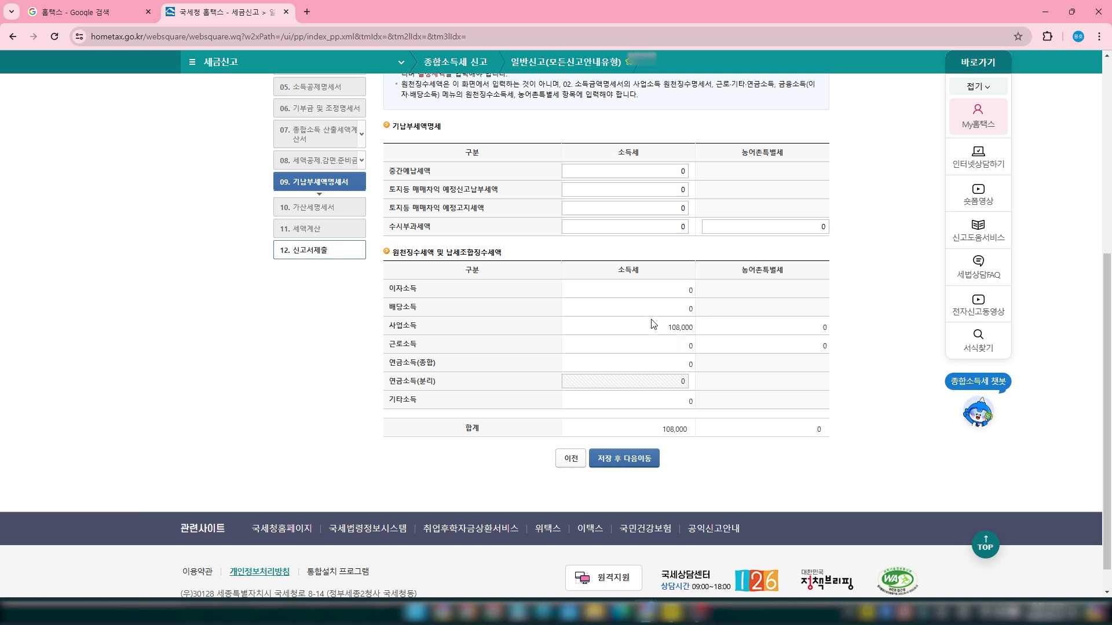
# Step: Save the prepaid tax statement and skip the penalty tax statement (가산세명세서) without entries to reach the tax calculation (세액계산)
pyautogui.click(619, 465)
pyautogui.click(605, 111)
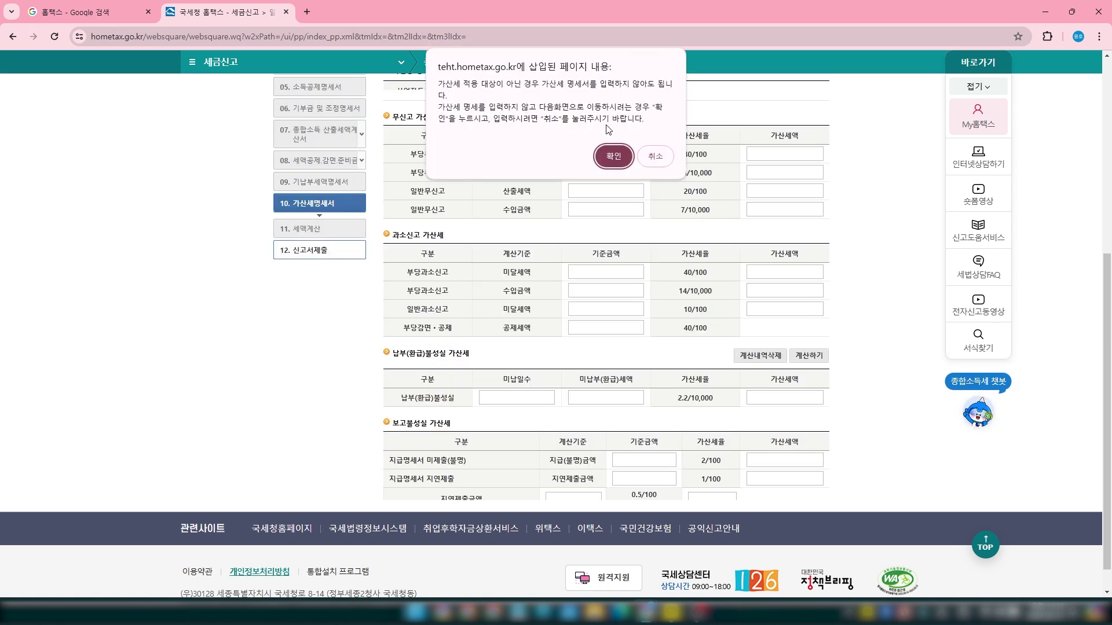
pyautogui.click(621, 157)
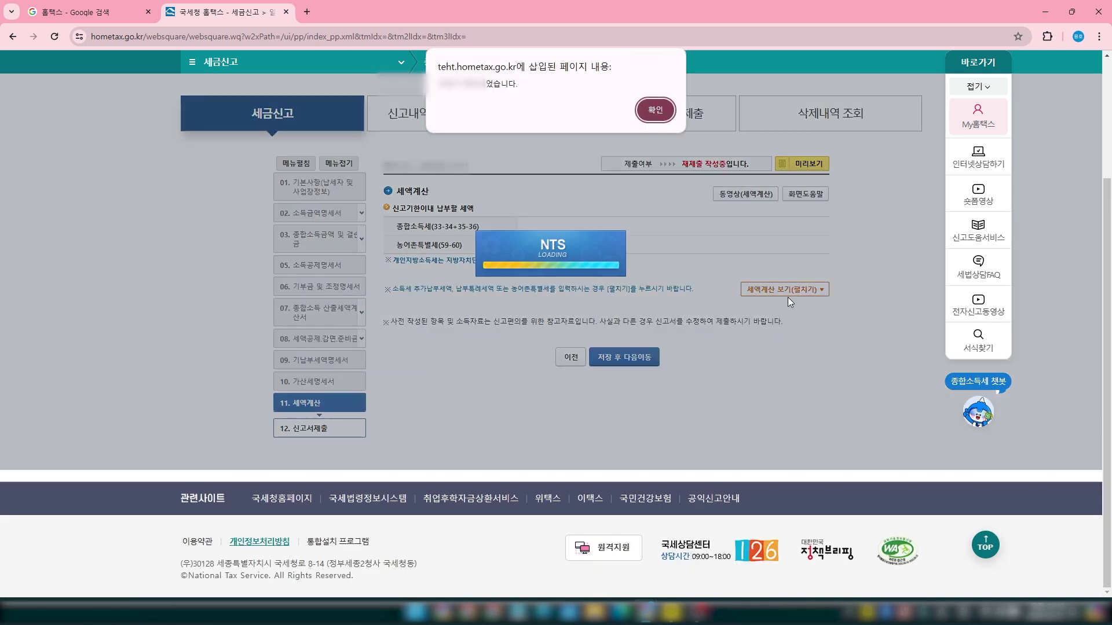
pyautogui.click(657, 119)
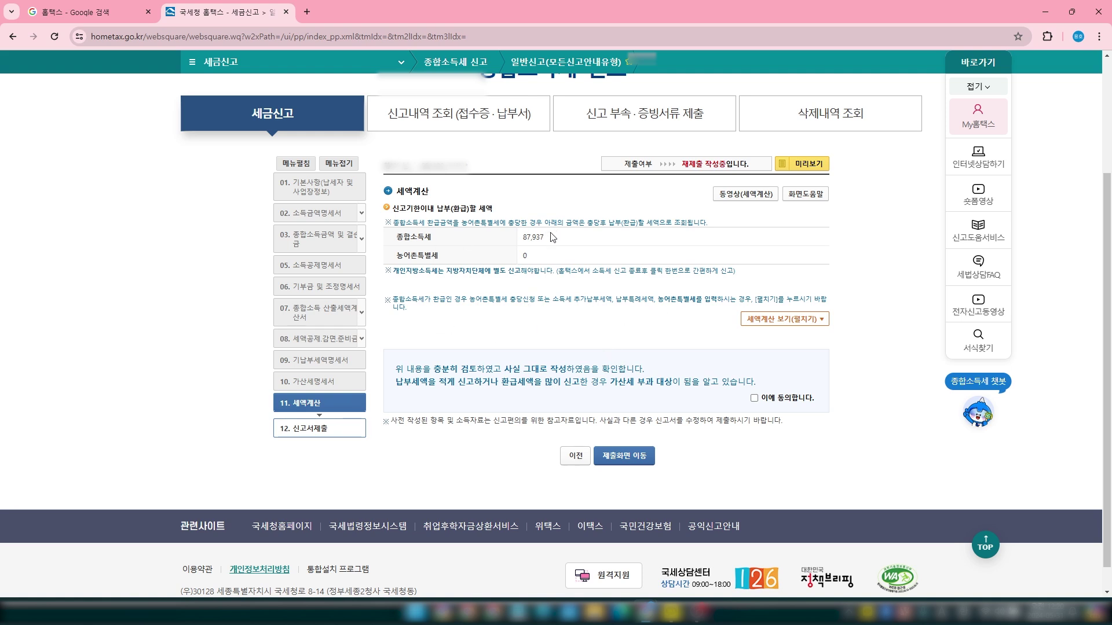
# Step: Agree to the statement that the return was reviewed and truthfully prepared, and proceed to the submission screen (신고서제출)
pyautogui.scroll(-1, 649, 336)
pyautogui.click(754, 370)
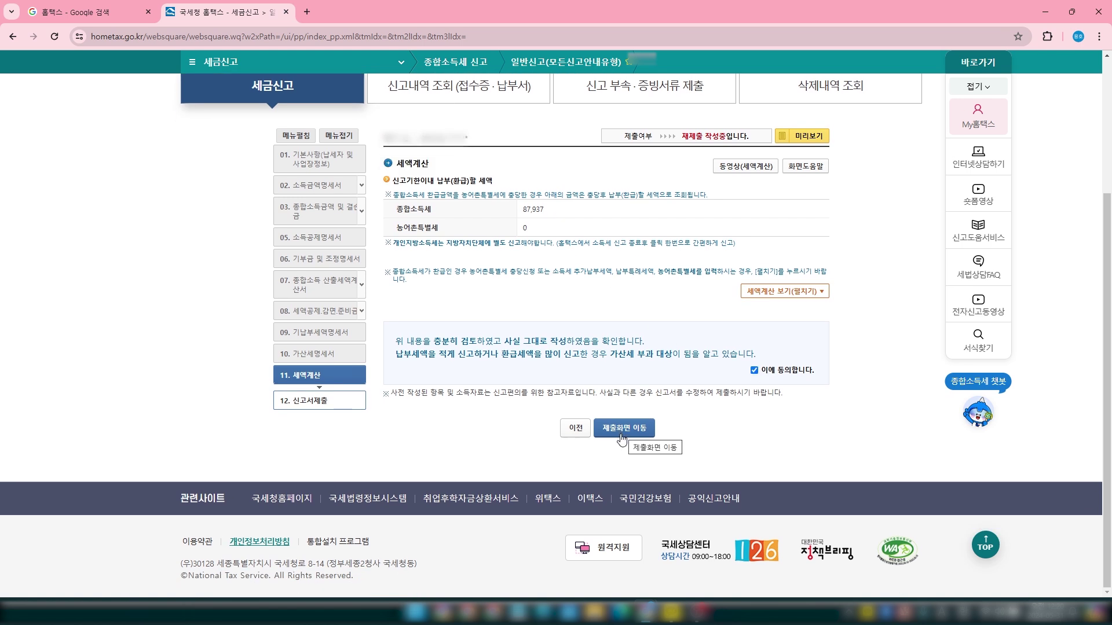
pyautogui.click(621, 434)
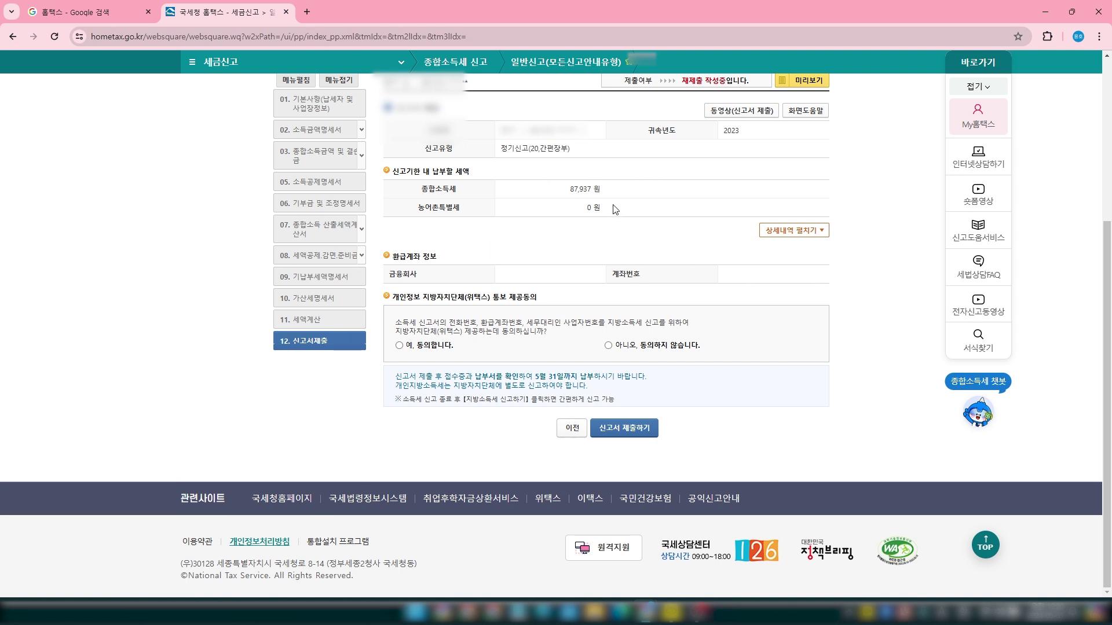
# Step: Consent to sharing personal information with the local government (위택스) and submit the income tax return
pyautogui.click(400, 347)
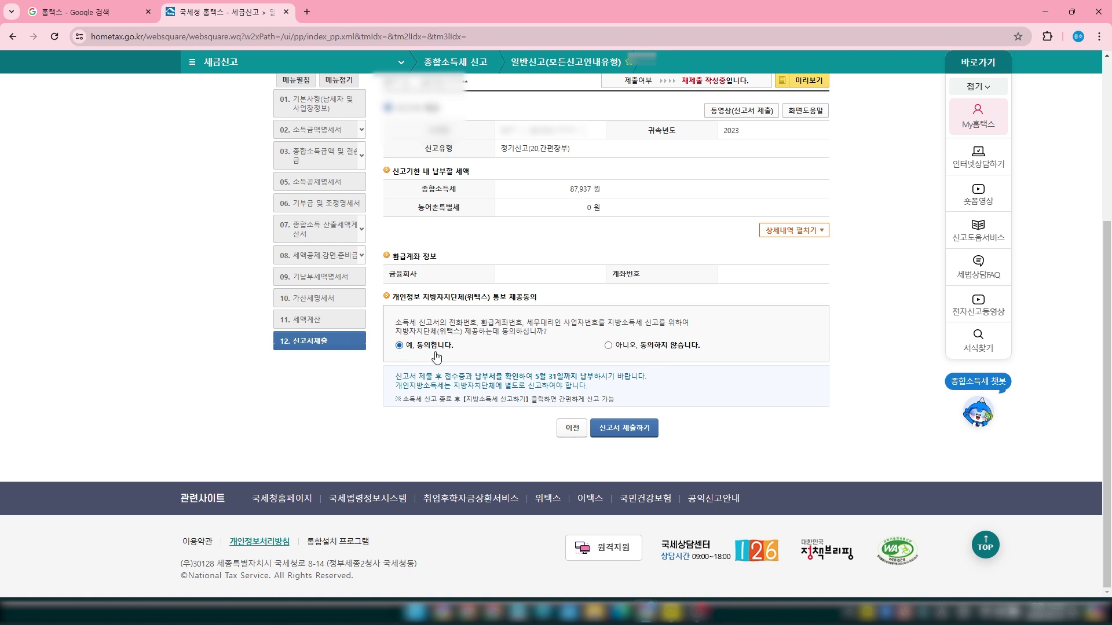
pyautogui.click(650, 431)
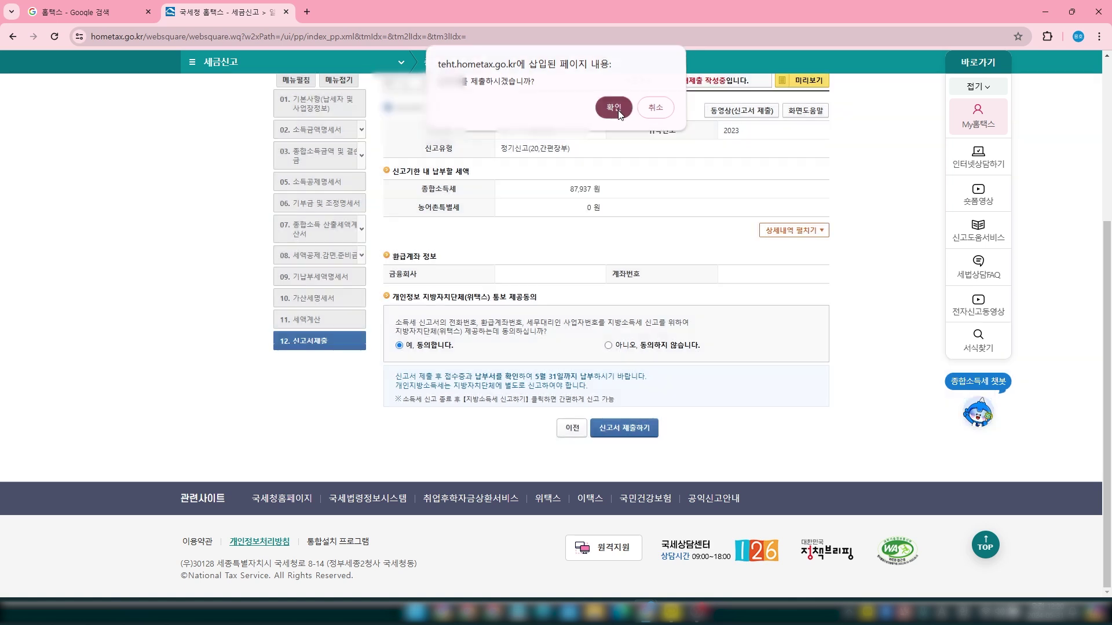
pyautogui.click(614, 111)
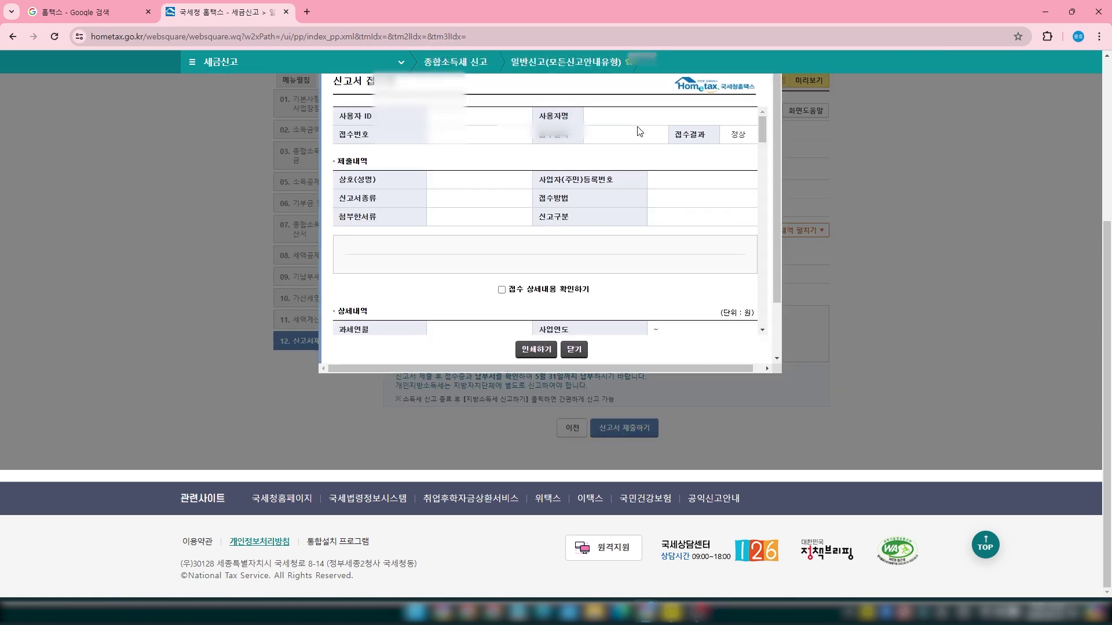
# Step: Check the receipt details (접수 상세내용 확인하기) of the filed return and acknowledge its notices as confirmed (확인하였습니다)
pyautogui.click(653, 177)
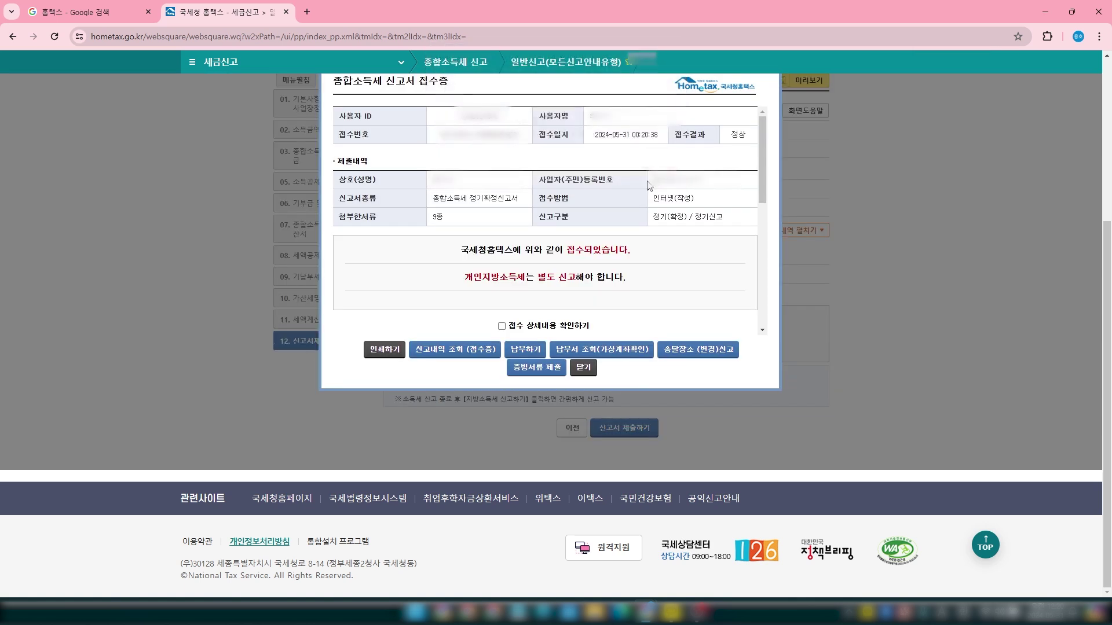
pyautogui.click(501, 326)
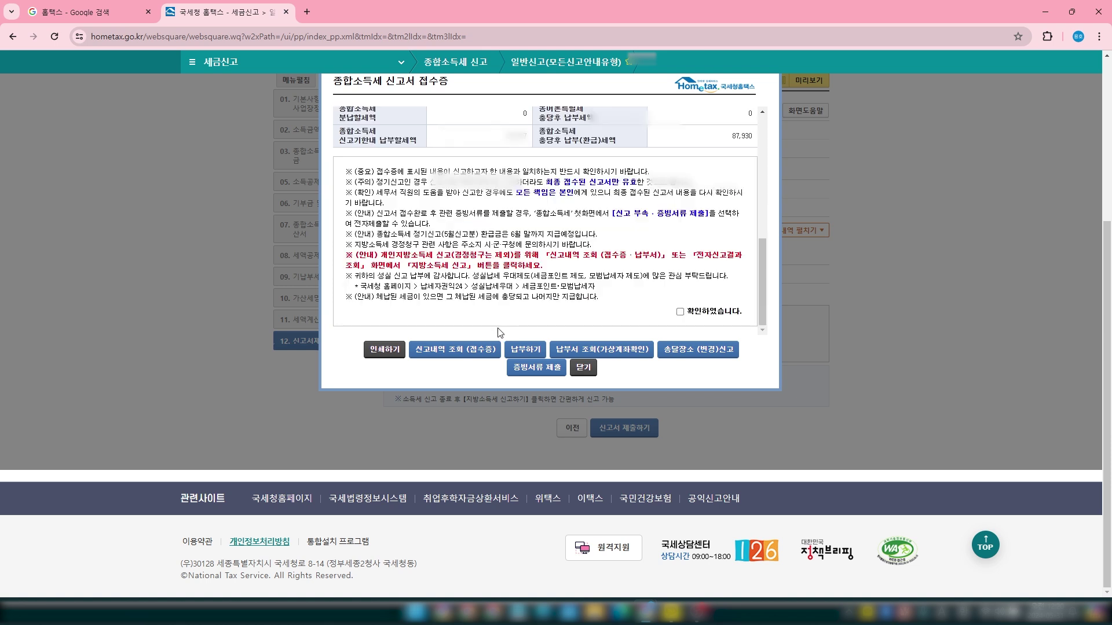
pyautogui.click(679, 312)
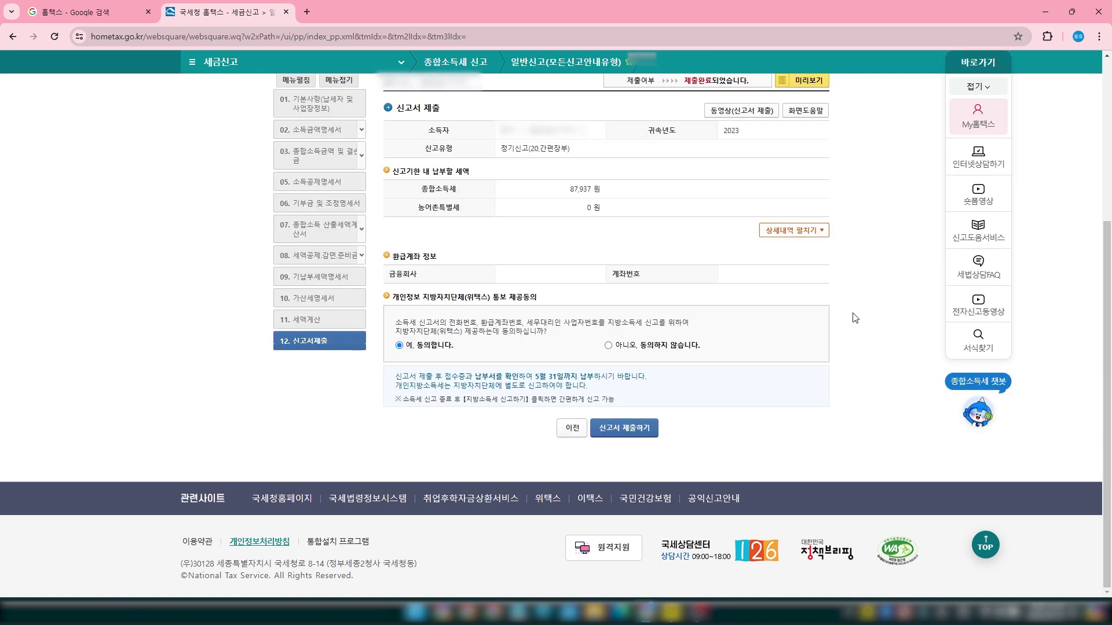